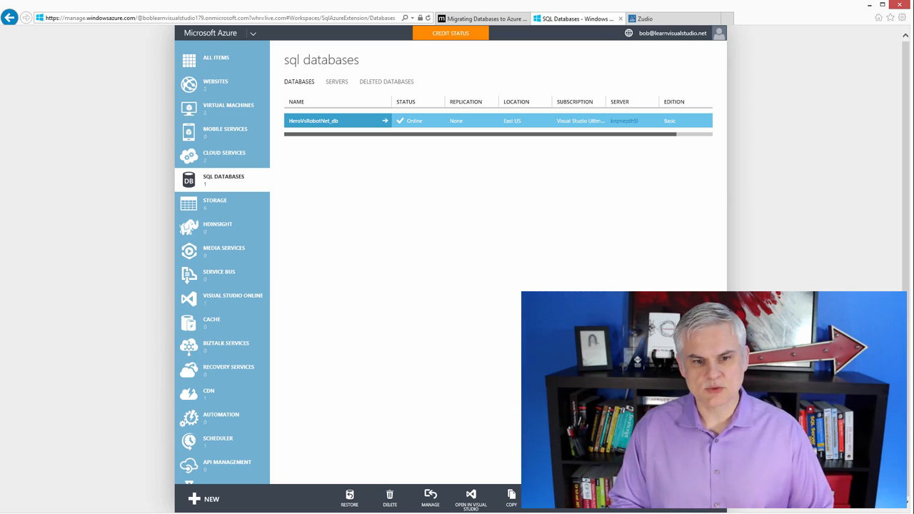
Read the Migrating Databases to Azure SQL Database article, covering its migration overview, planning advice and migration tools.
click(472, 18)
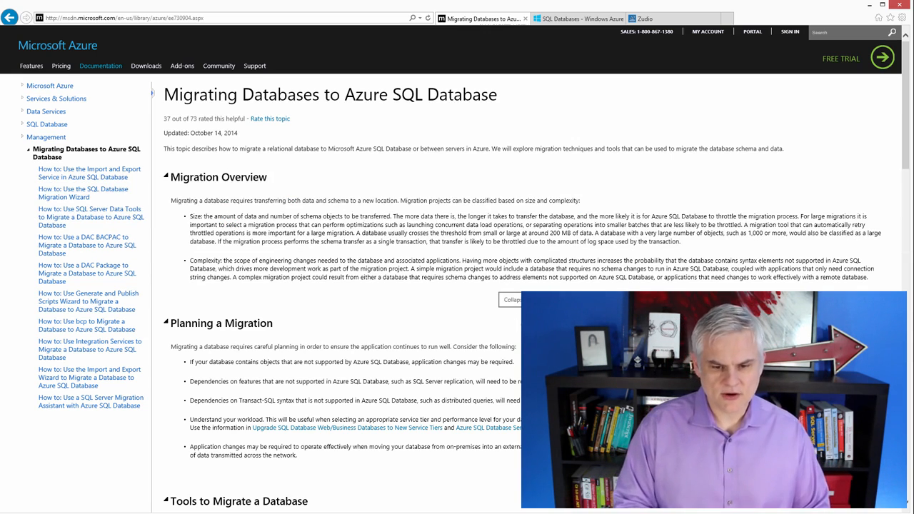
scroll(515, 322, down, 2)
scroll(515, 322, down, 4)
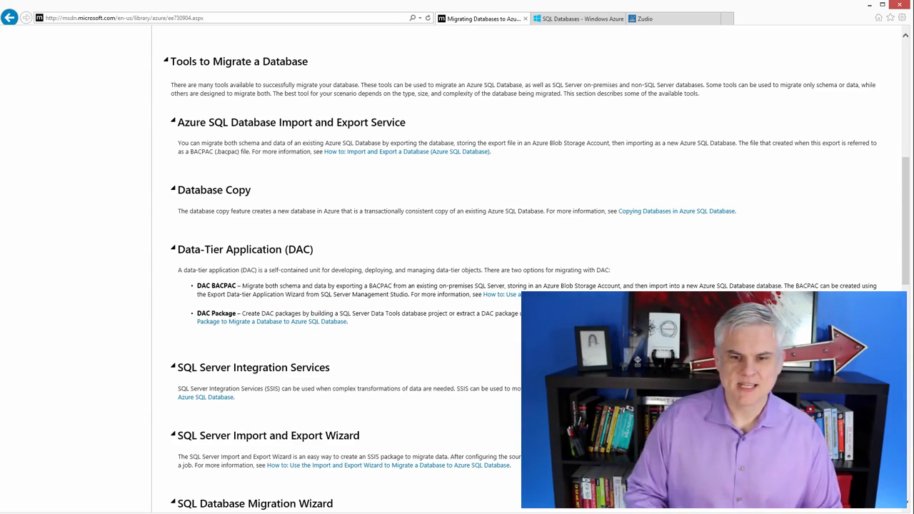
scroll(311, 232, up, 5)
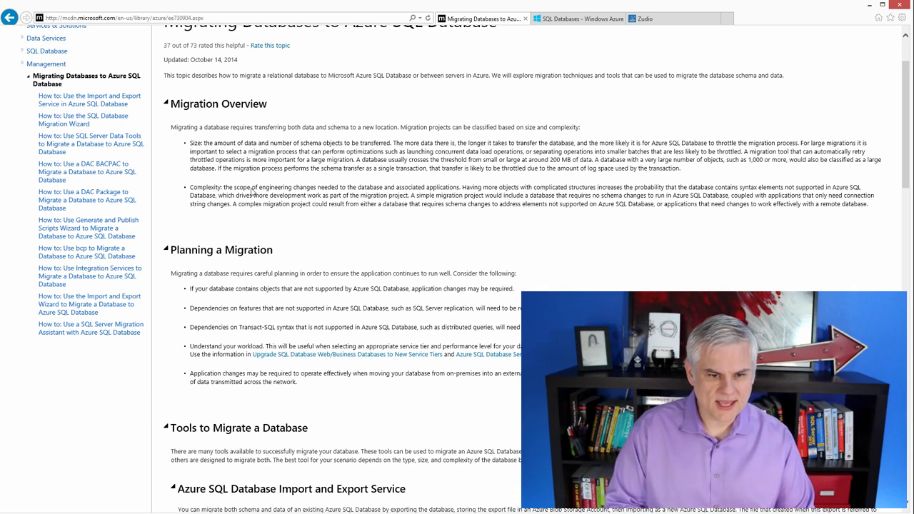
drag(252, 188, 290, 204)
click(291, 246)
drag(205, 274, 320, 392)
click(321, 391)
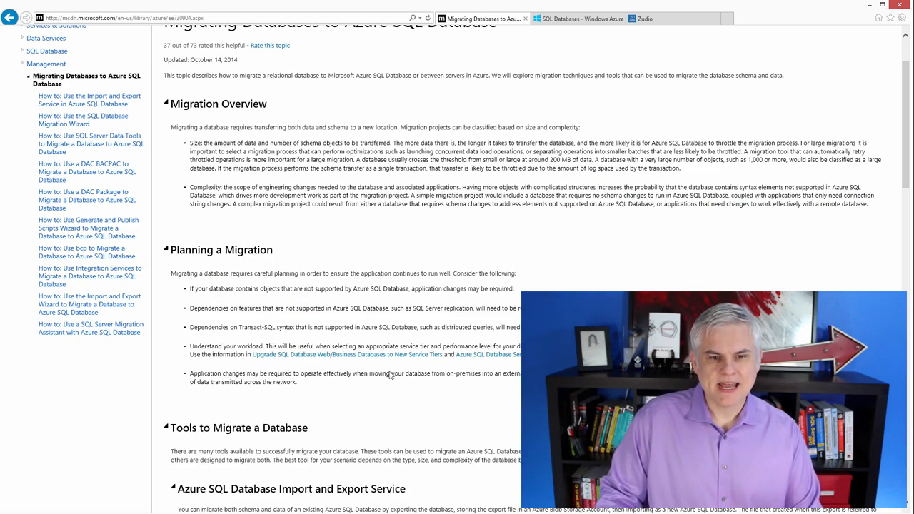
scroll(385, 280, down, 5)
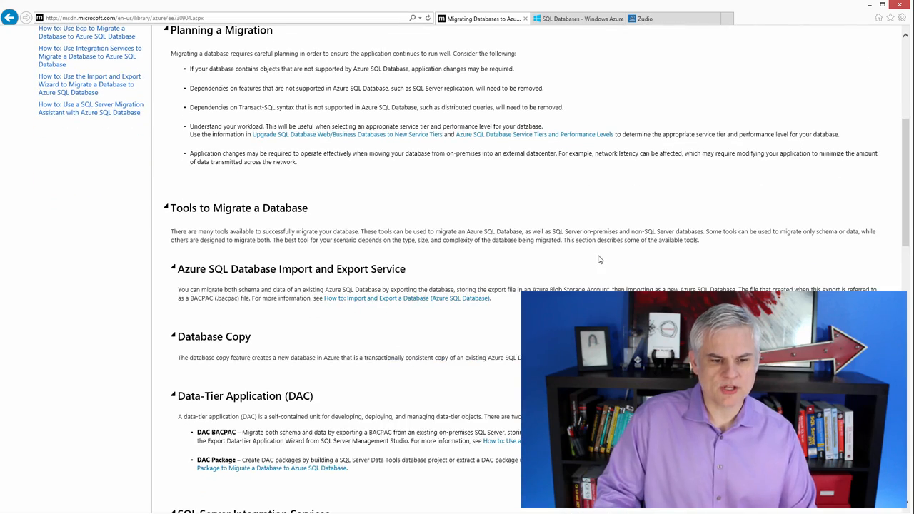
scroll(609, 255, down, 2)
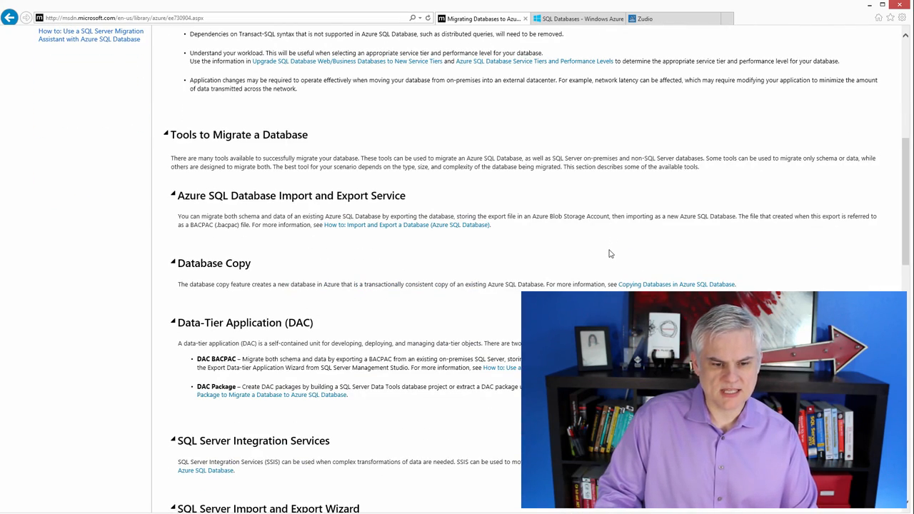
scroll(609, 254, down, 2)
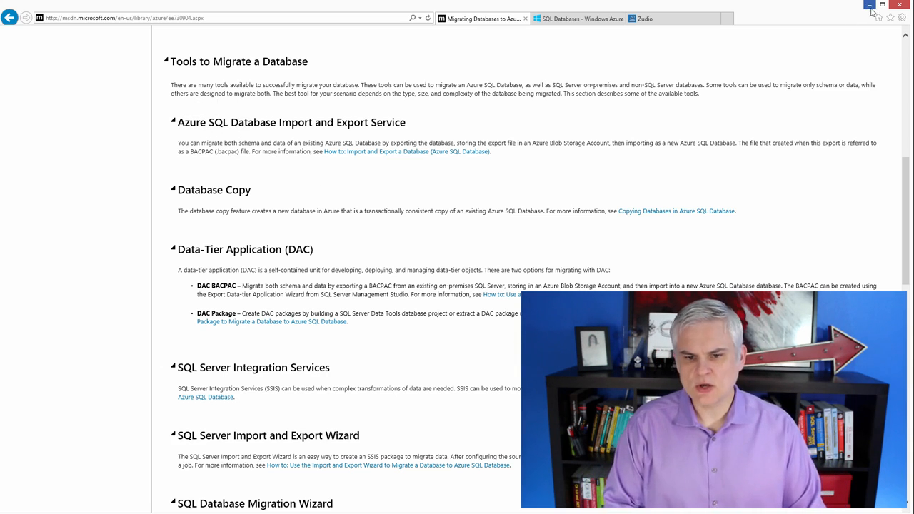
In SQL Server Management Studio, run a query on BobsMigrationDemo selecting all Customer and Sales columns, inner-joined on CustomerId, where c.CustomerId = 1.
key(alt+Tab)
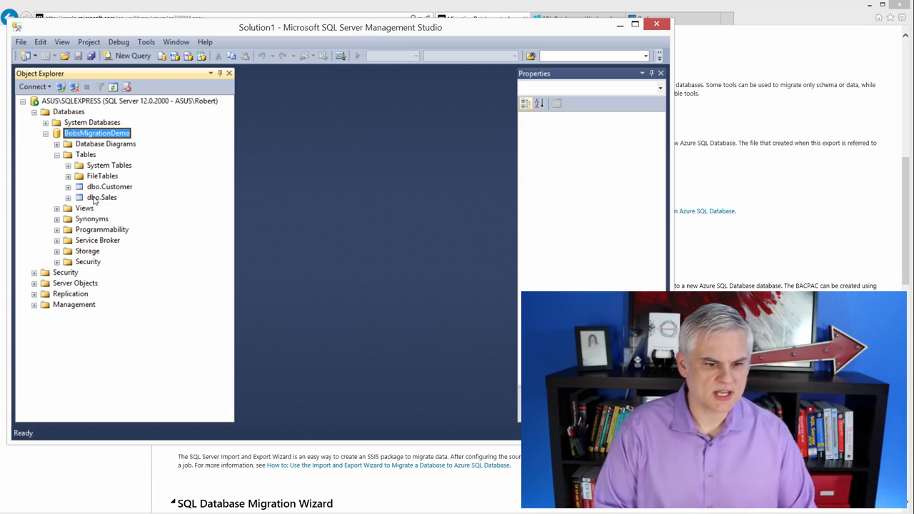
click(115, 55)
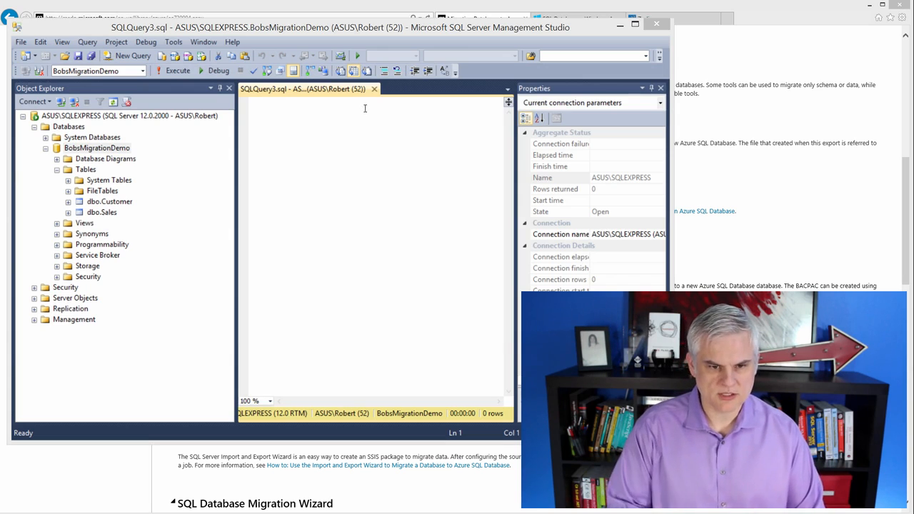
click(314, 115)
text(select c.*, s.* from Customer c inner join Sales s on c.CustomerId = s.CustomerId where c.CustomerId = 1)
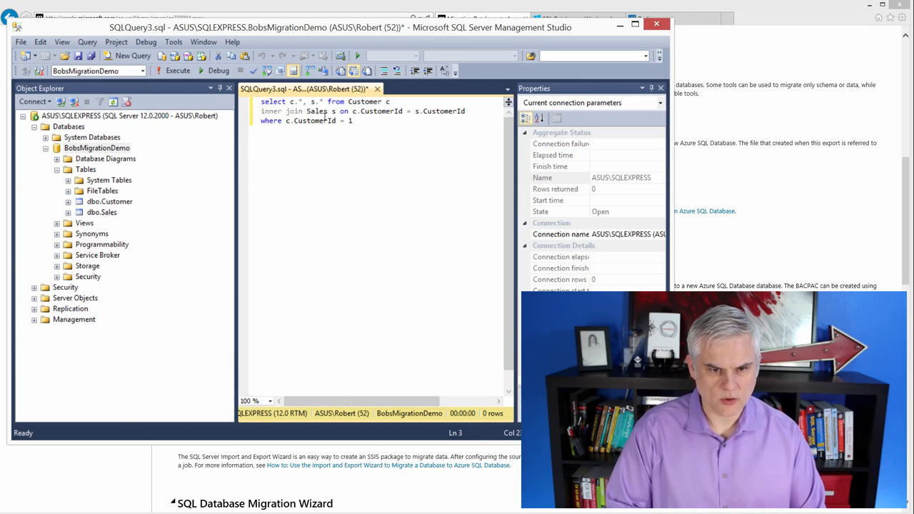
click(175, 70)
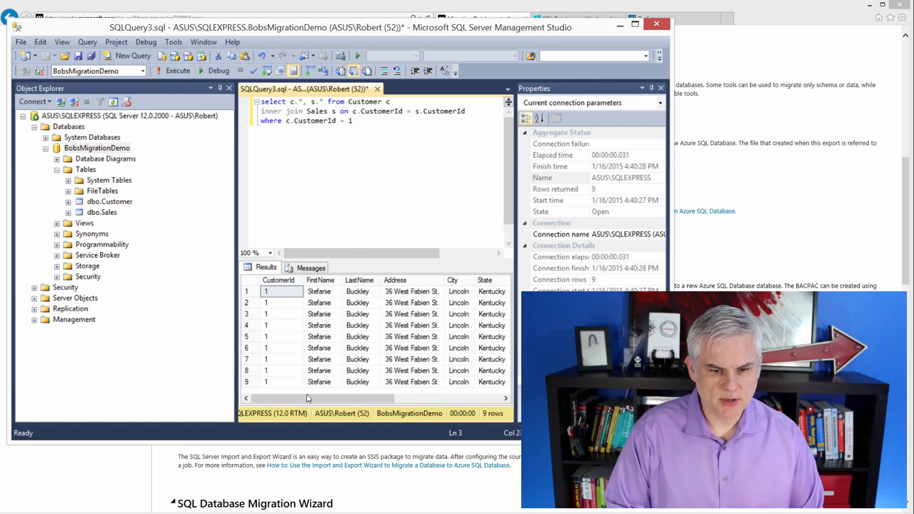
Examine the query results across all customer and sales columns.
drag(322, 401, 228, 407)
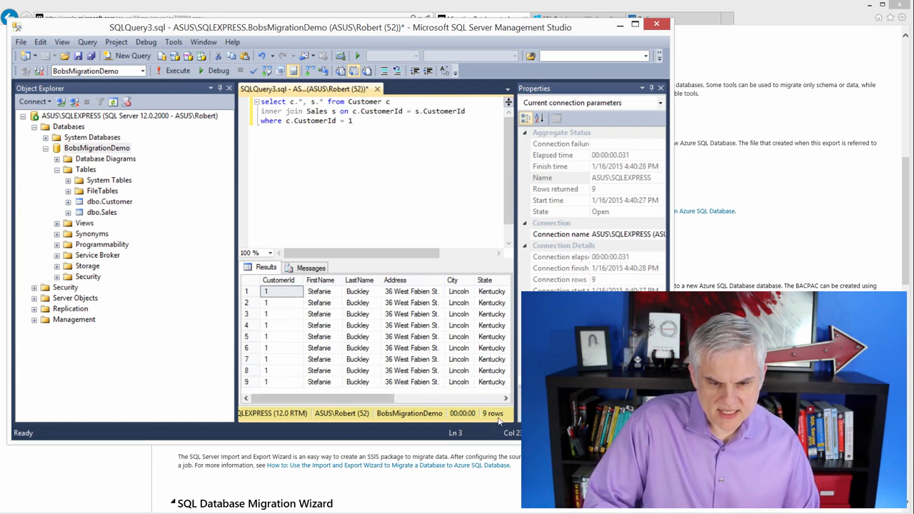
drag(370, 398, 480, 399)
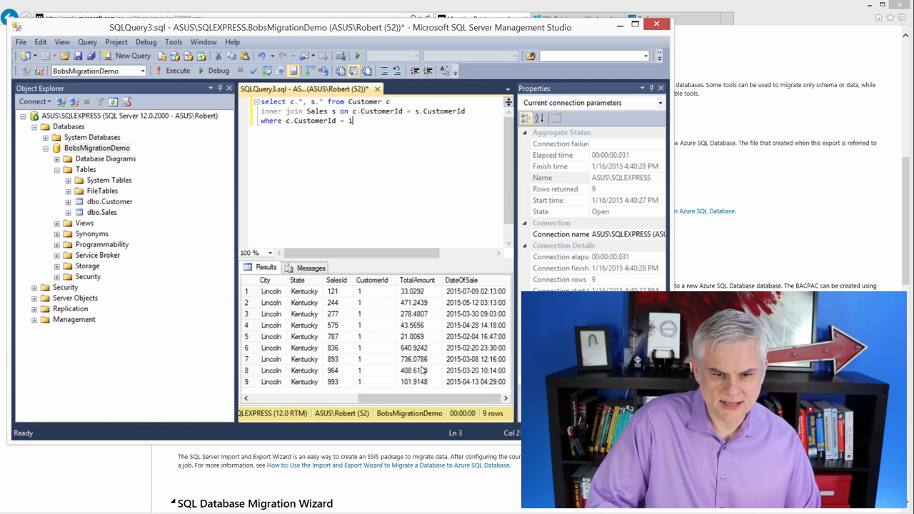
drag(477, 397, 366, 398)
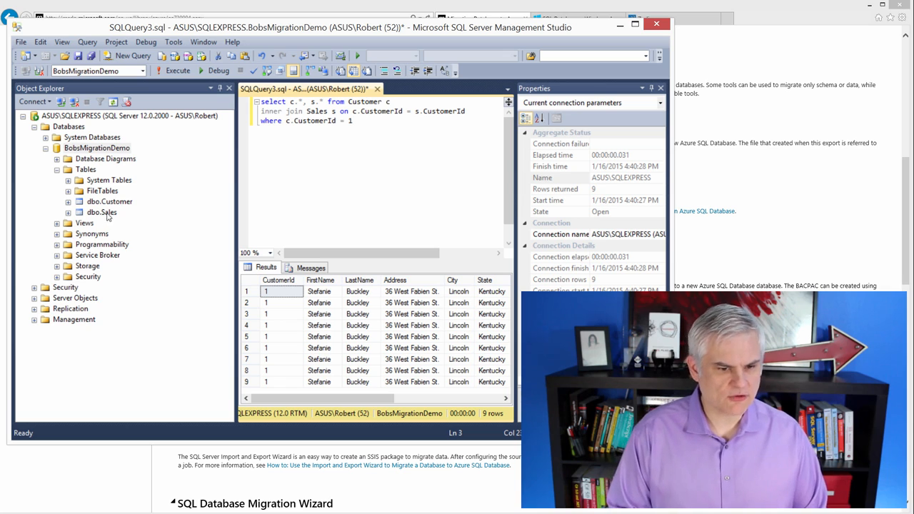
Expand the dbo.Customer and dbo.Sales tables to examine their column definitions.
click(67, 202)
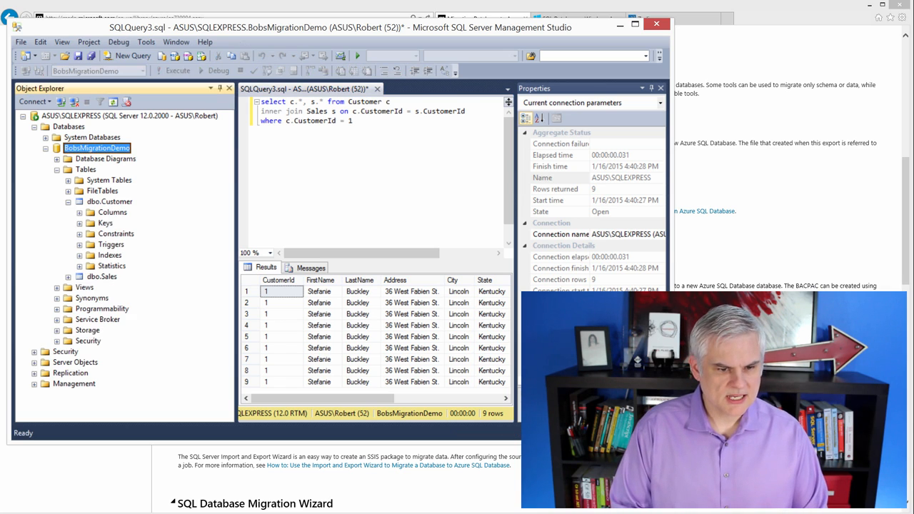
click(79, 212)
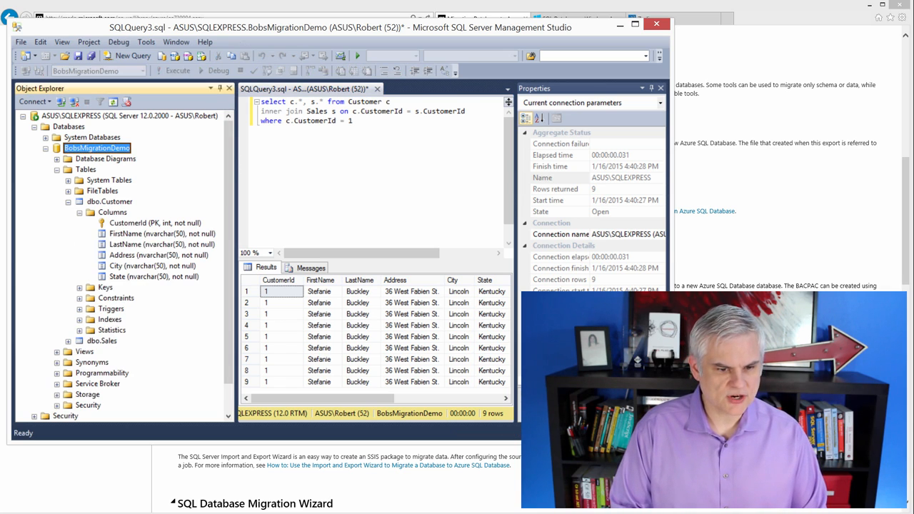
click(68, 341)
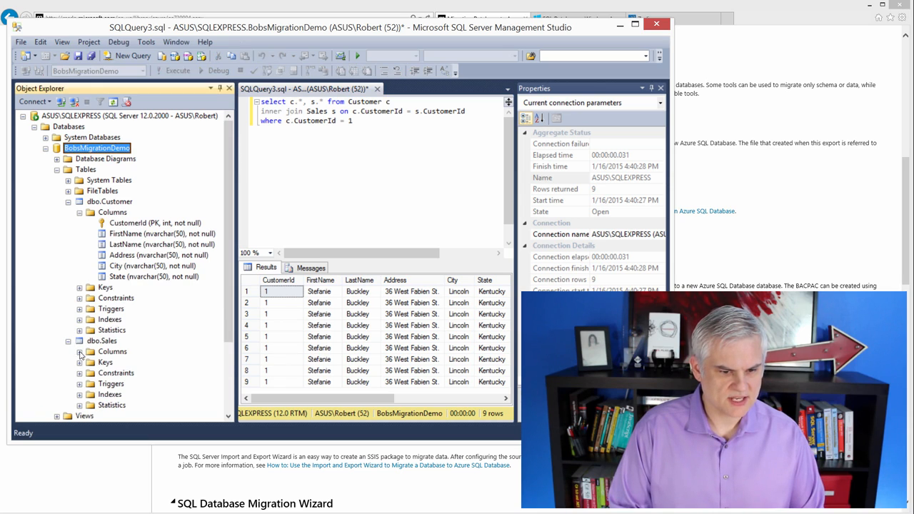
click(79, 352)
scroll(117, 333, down, 1)
scroll(117, 333, down, 1)
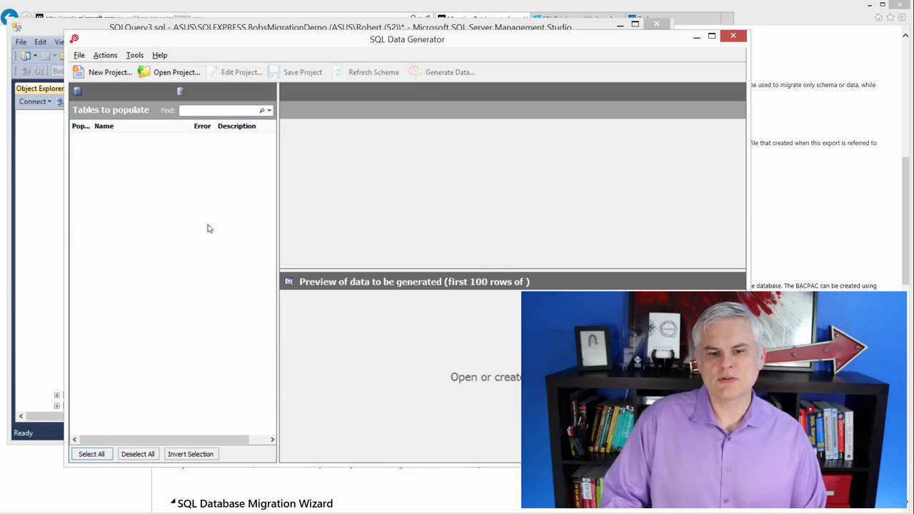
Close SQL Data Generator and close the open query without saving it.
click(732, 36)
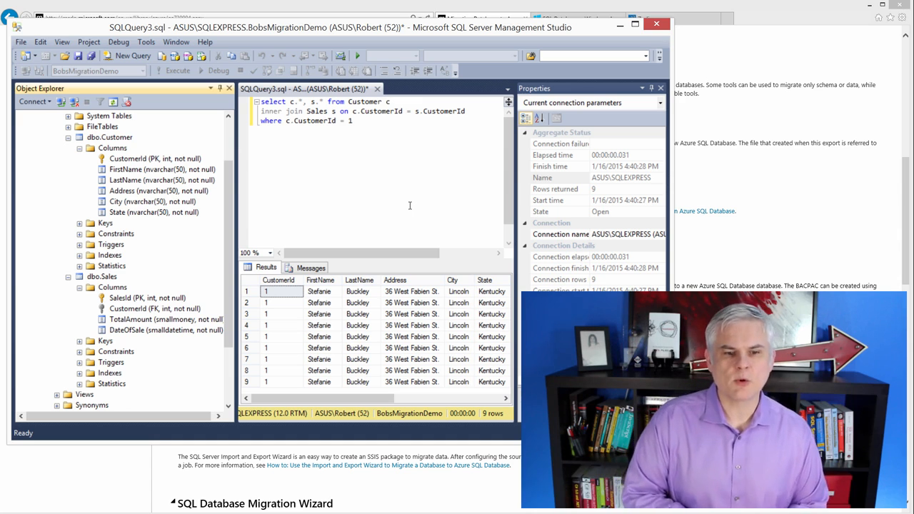
click(378, 91)
key(n)
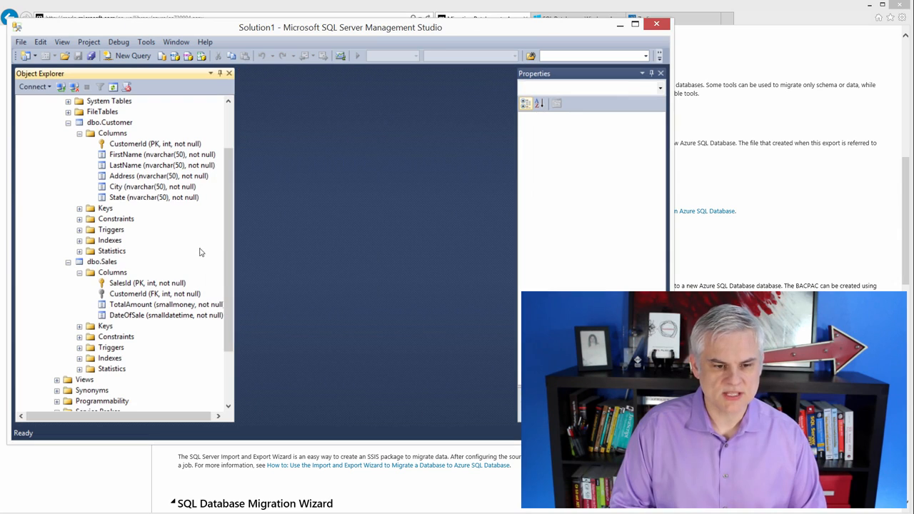
Start the Export Data-tier Application wizard for the BobsMigrationDemo database and proceed to its export settings.
scroll(227, 240, up, 2)
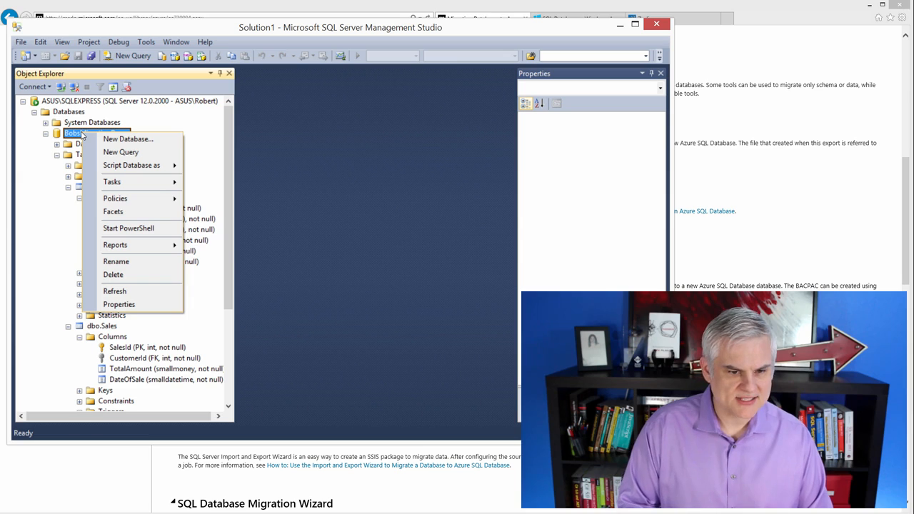
mouse_move(128, 182)
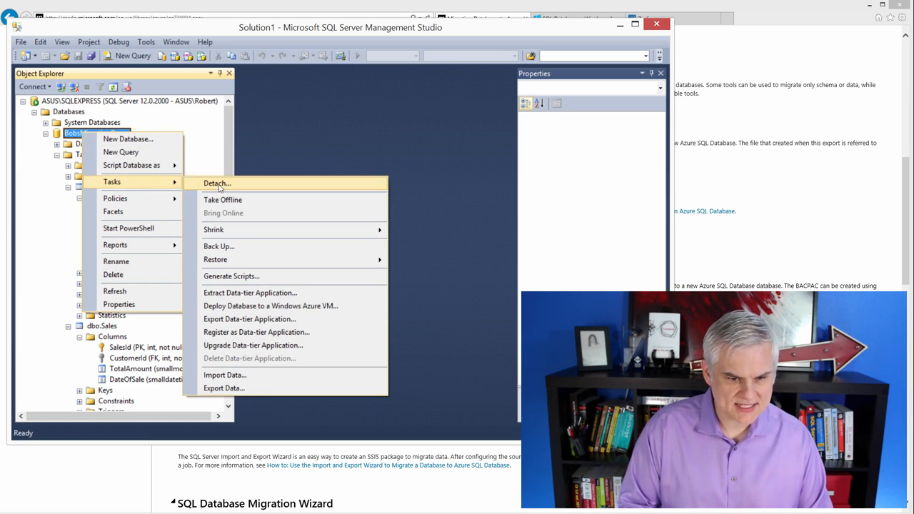
click(292, 321)
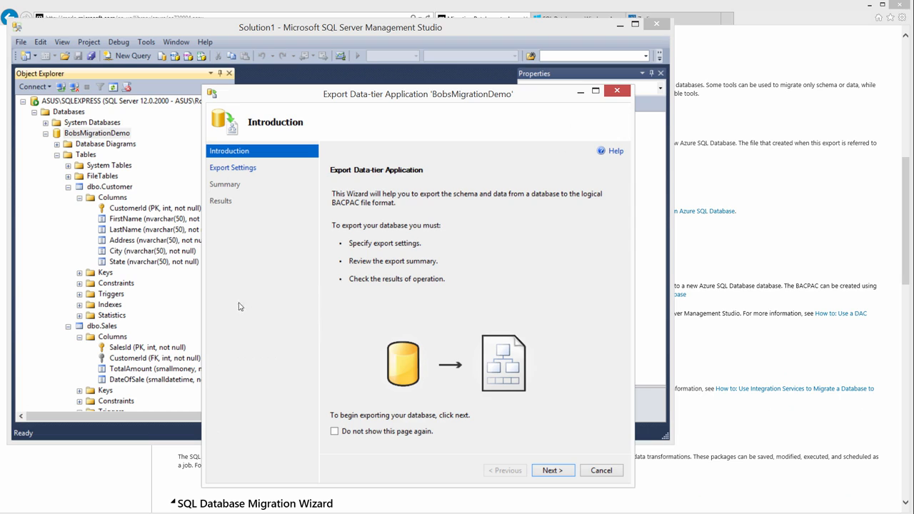
click(552, 470)
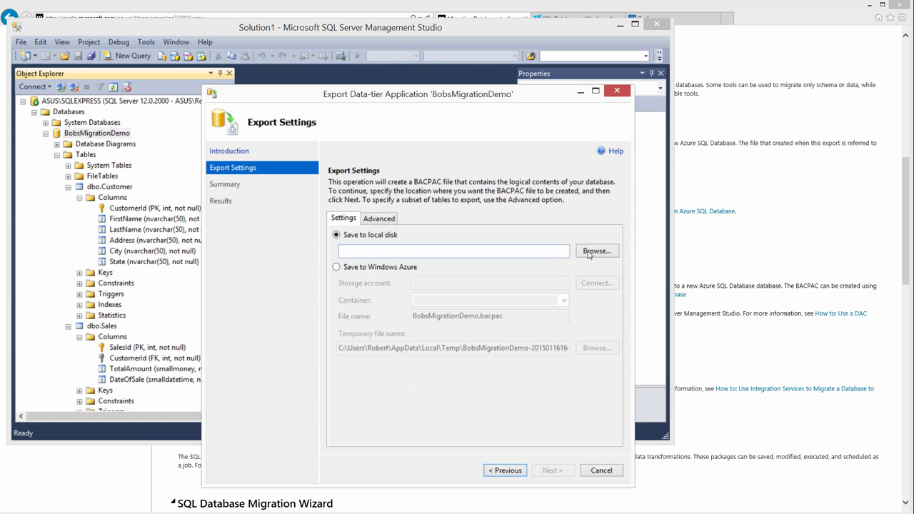
Set the BACPAC export to save on the local disk as BobsMigrationDemo in the Documents folder.
click(596, 251)
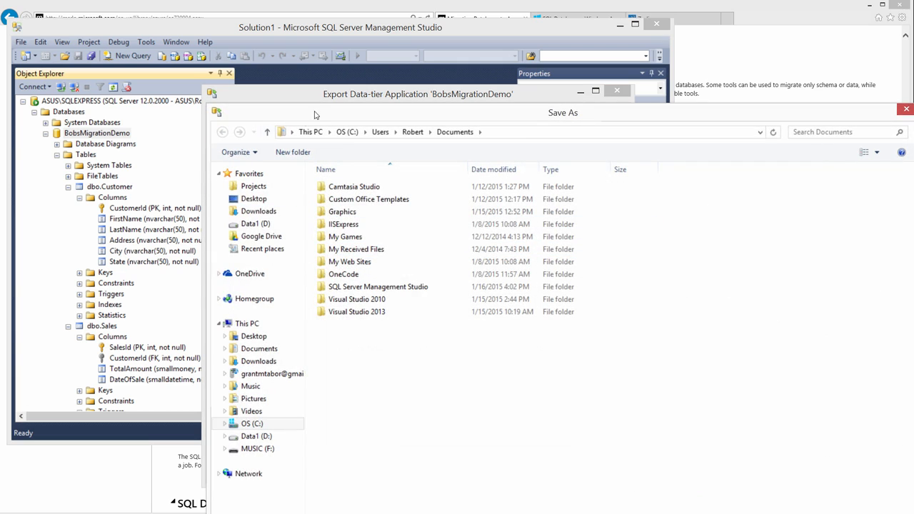
drag(350, 117, 191, 20)
click(99, 256)
click(150, 457)
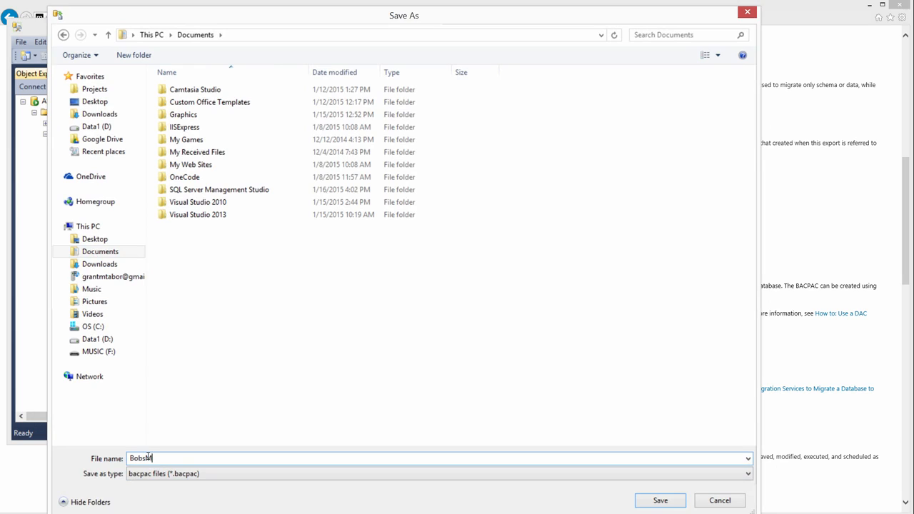
text(BobsMigrationDemo)
click(651, 498)
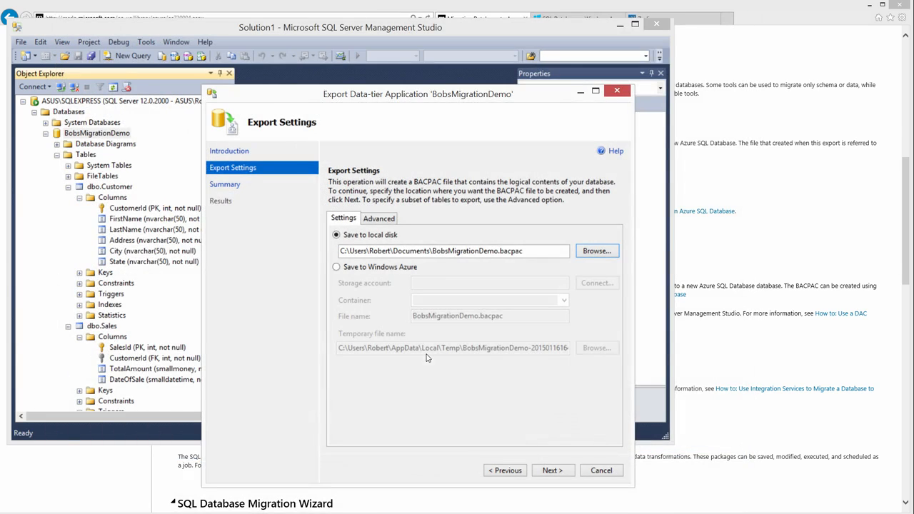
Review which tables are selected for data export in the wizard's advanced settings.
click(379, 218)
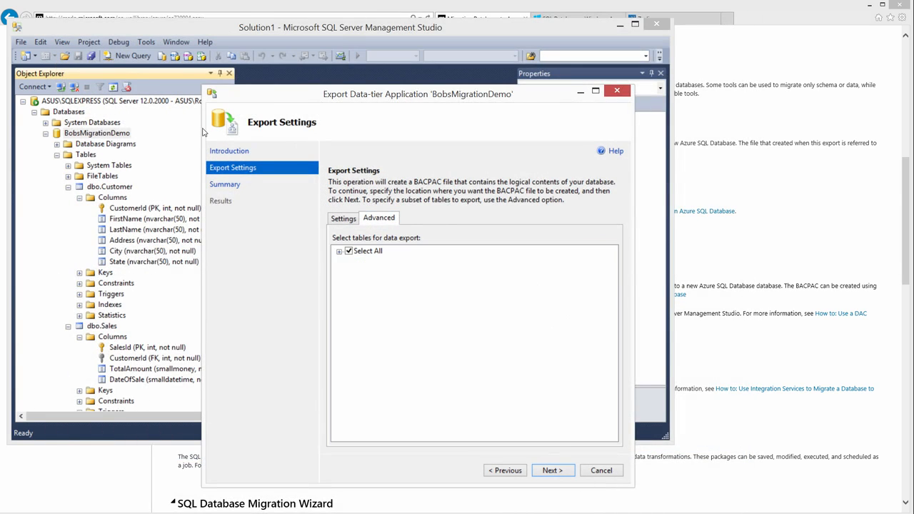
click(340, 251)
click(340, 251)
click(342, 222)
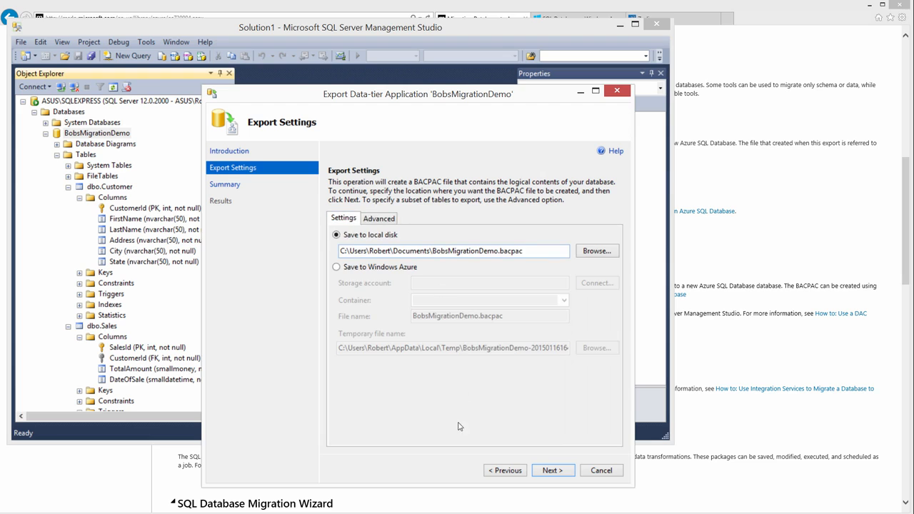
Run the BobsMigrationDemo export with the specified settings and close the wizard.
click(552, 470)
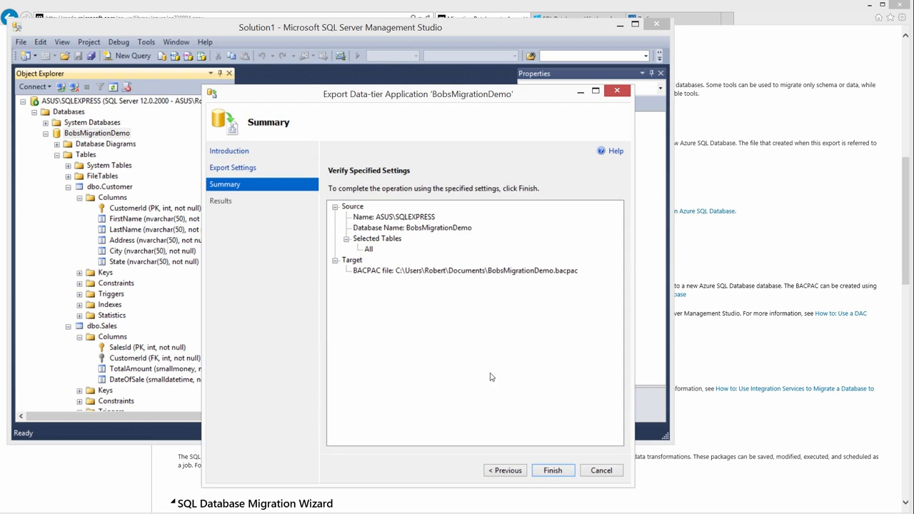
key(Return)
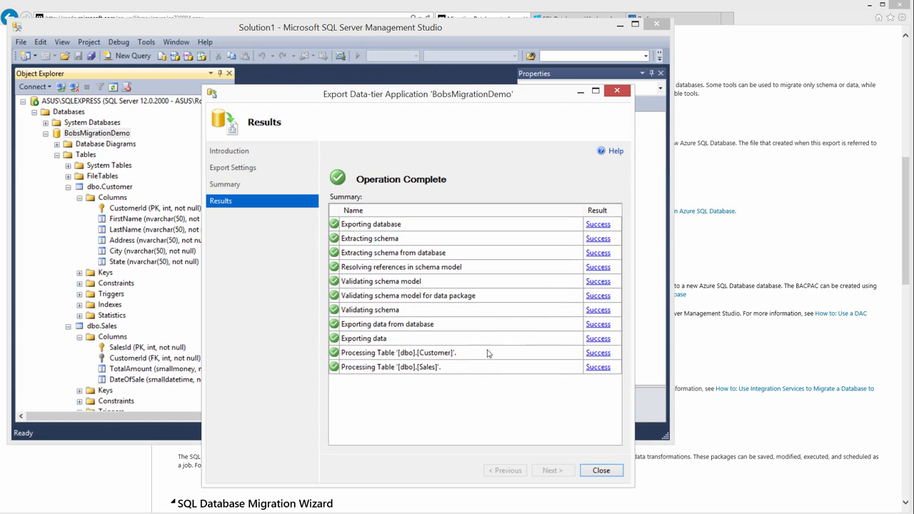
click(602, 470)
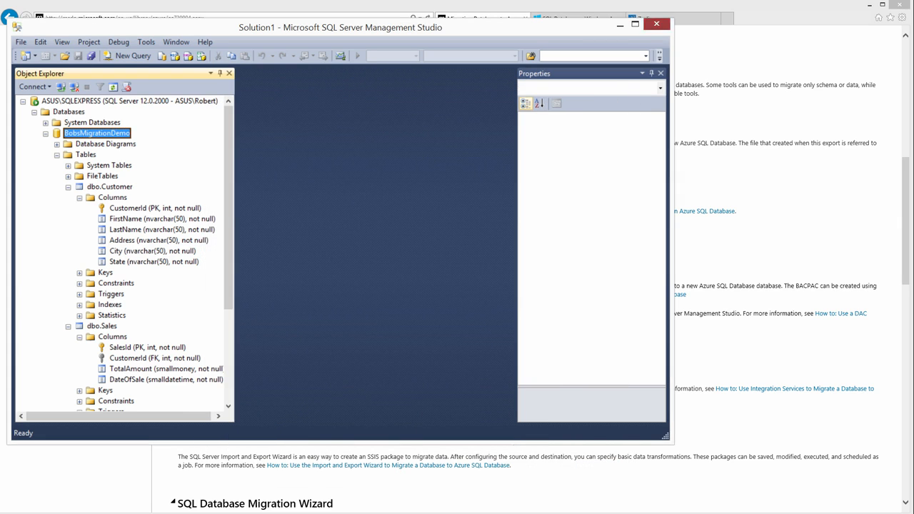
Close SQL Server Management Studio and check the exported BobsMigrationDemo.bacpac file in the Documents folder.
click(657, 25)
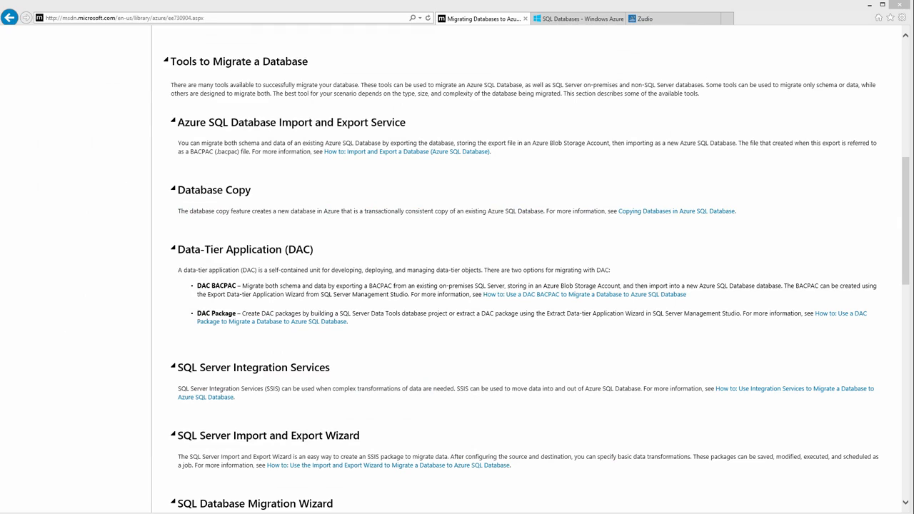
key(alt+Tab)
click(377, 387)
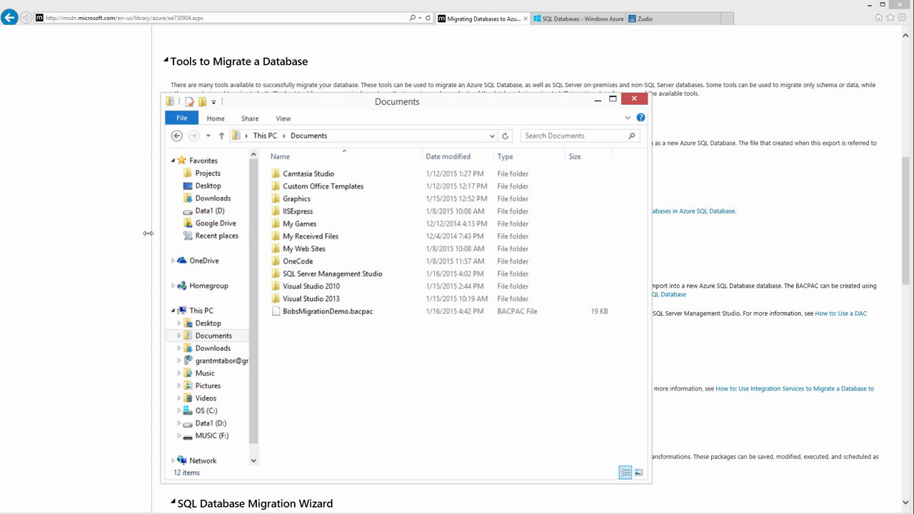
Switch to the SQL databases page of the Microsoft Azure portal.
click(578, 19)
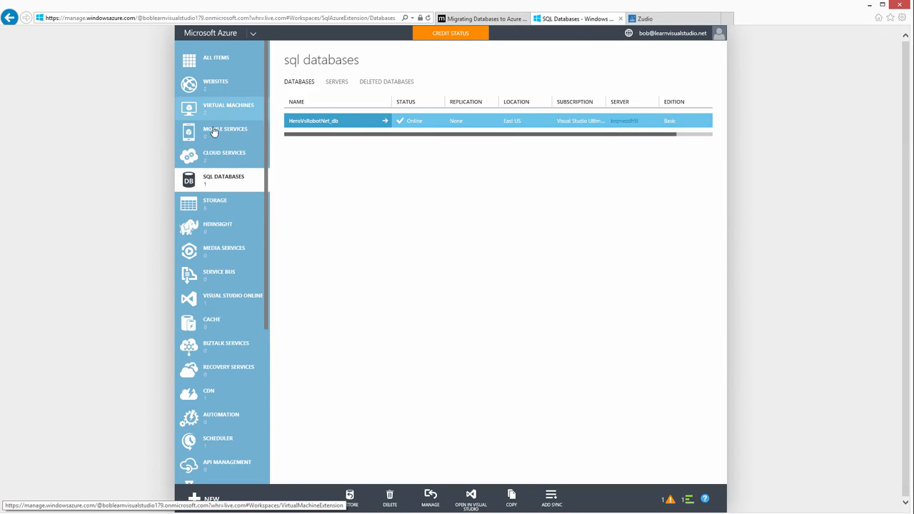
Check the contents of the uploads container in the herovsrobot storage account.
click(208, 210)
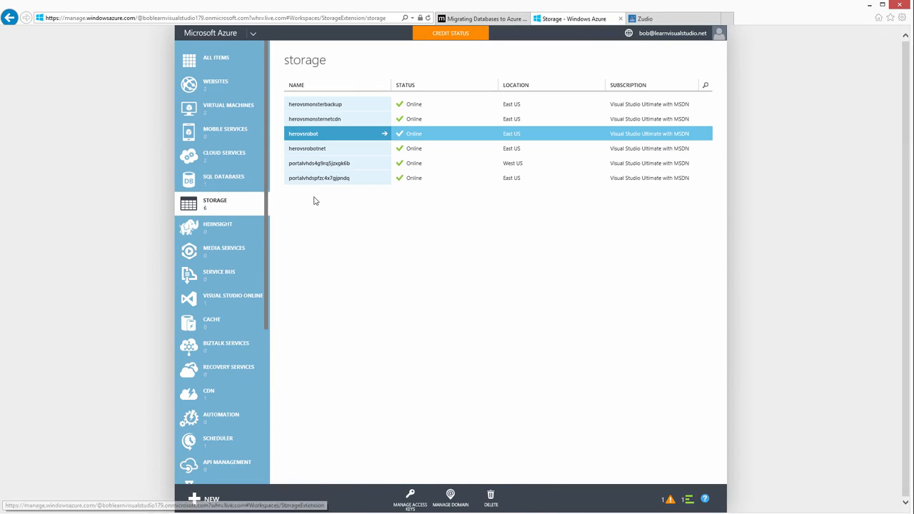
click(308, 134)
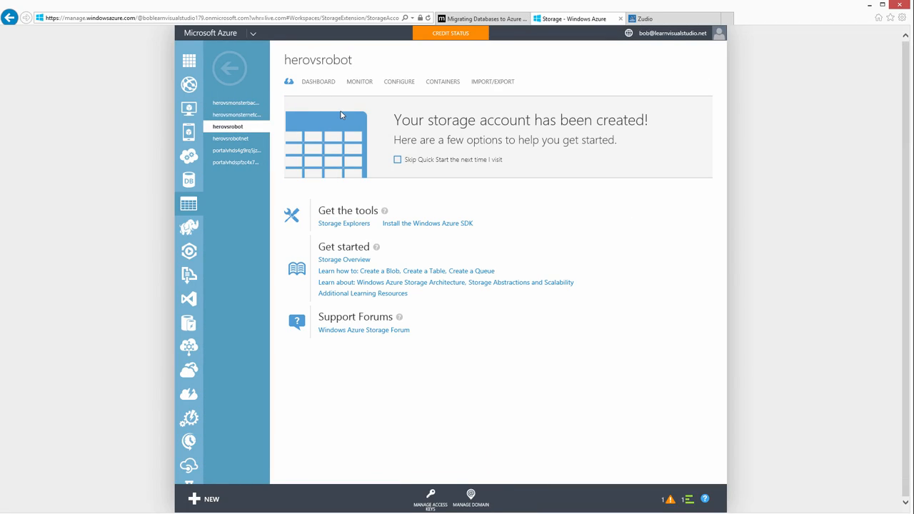
click(438, 87)
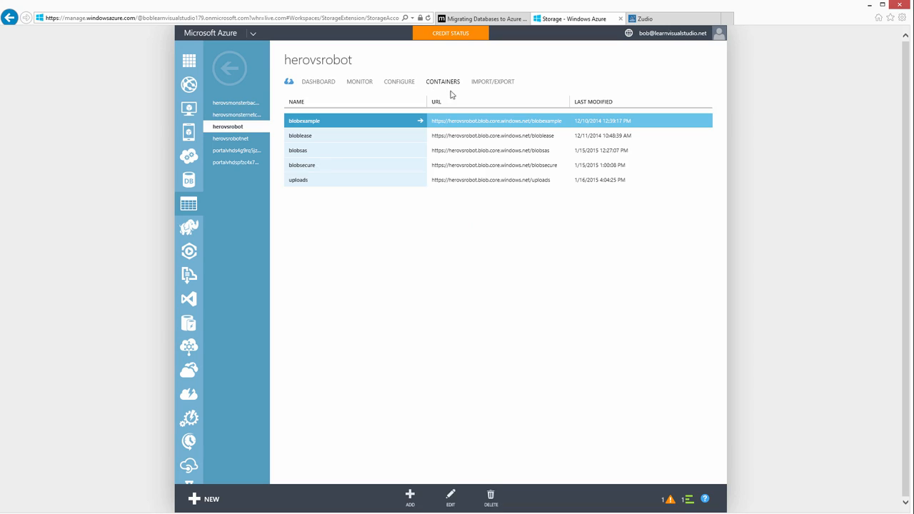
click(305, 180)
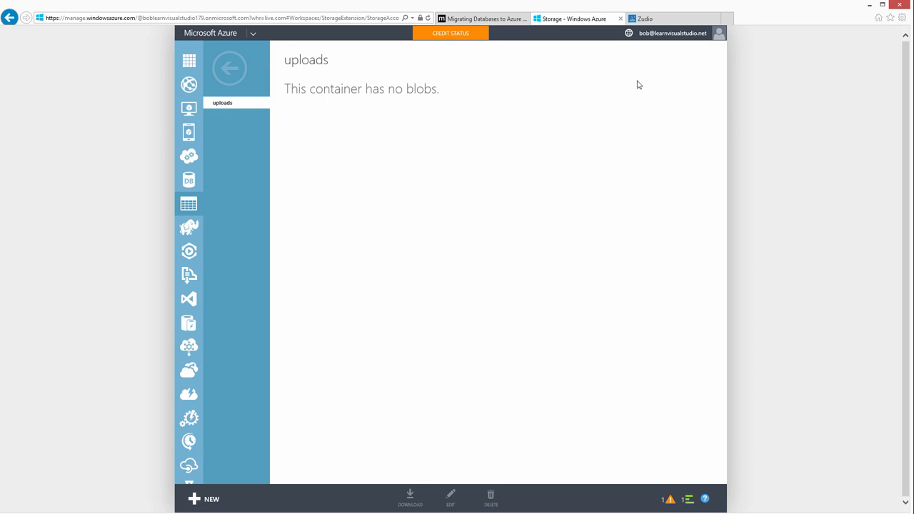
Switch to Zudio and open the uploads blob container of the herovsrobot account.
click(634, 16)
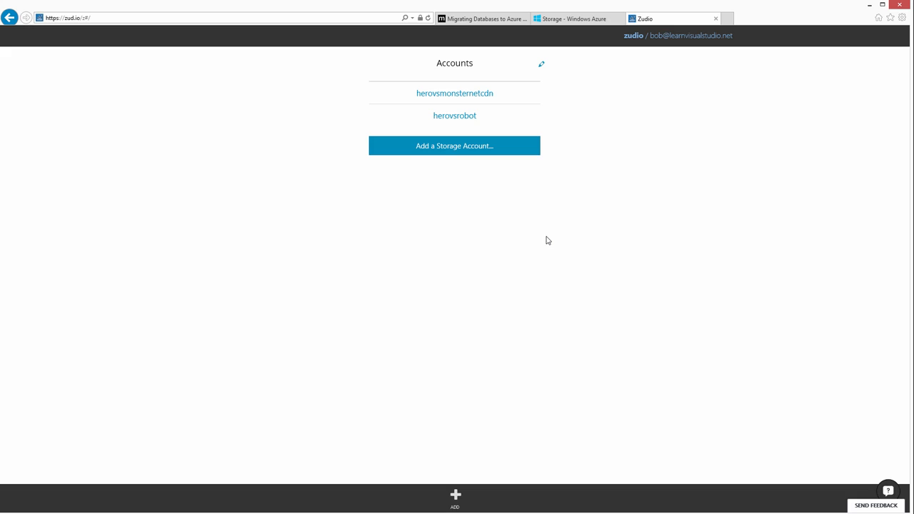
click(462, 118)
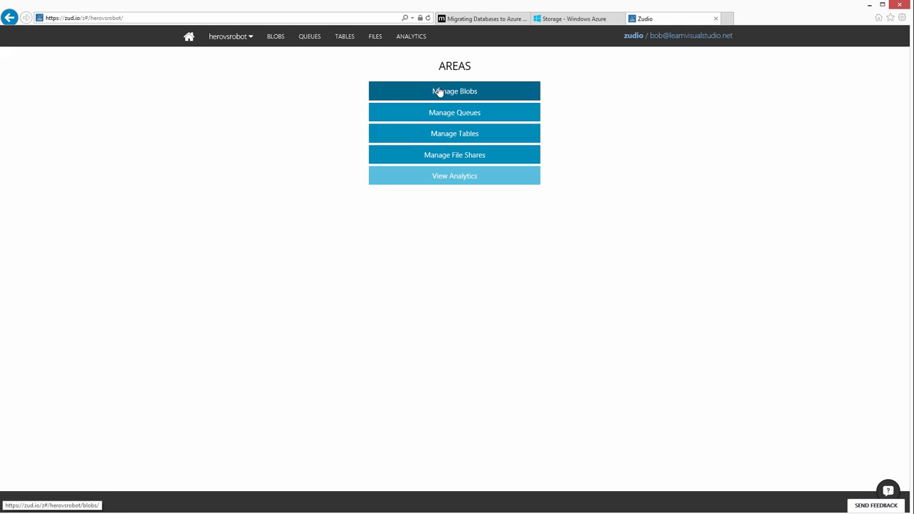
click(439, 91)
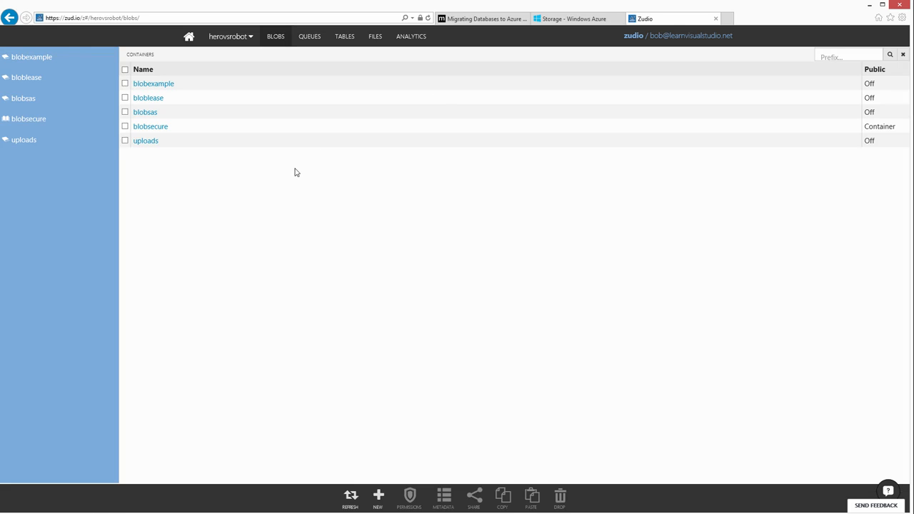
click(143, 141)
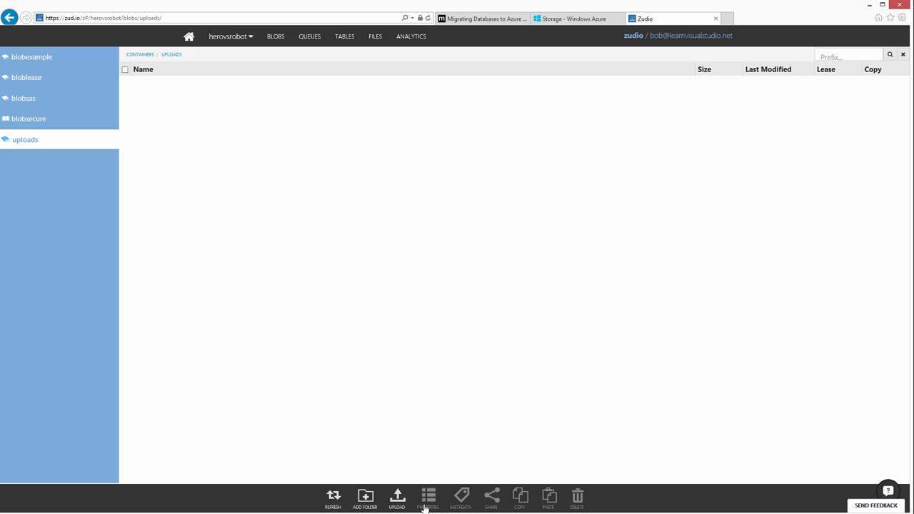
Upload BobsMigrationDemo.bacpac from the Documents folder as an individual file to the uploads container and close the upload dialog.
click(400, 502)
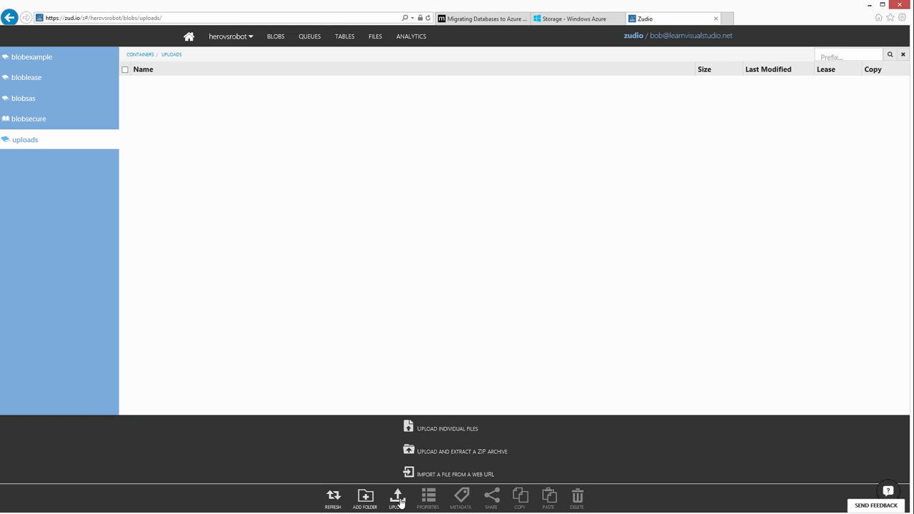
click(446, 432)
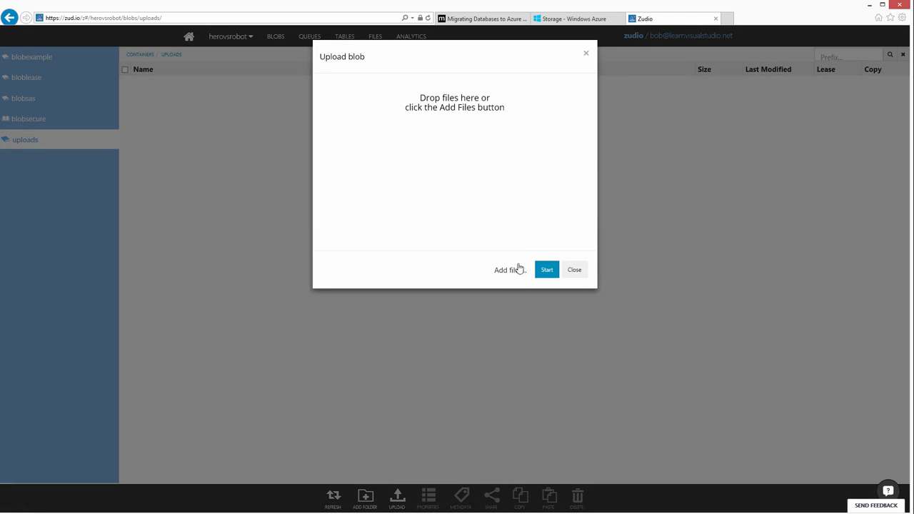
click(510, 272)
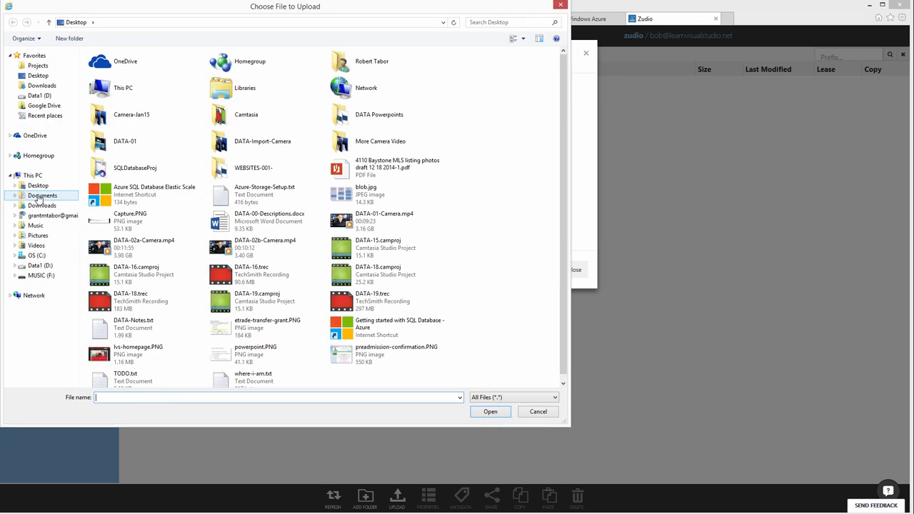
click(41, 195)
click(116, 180)
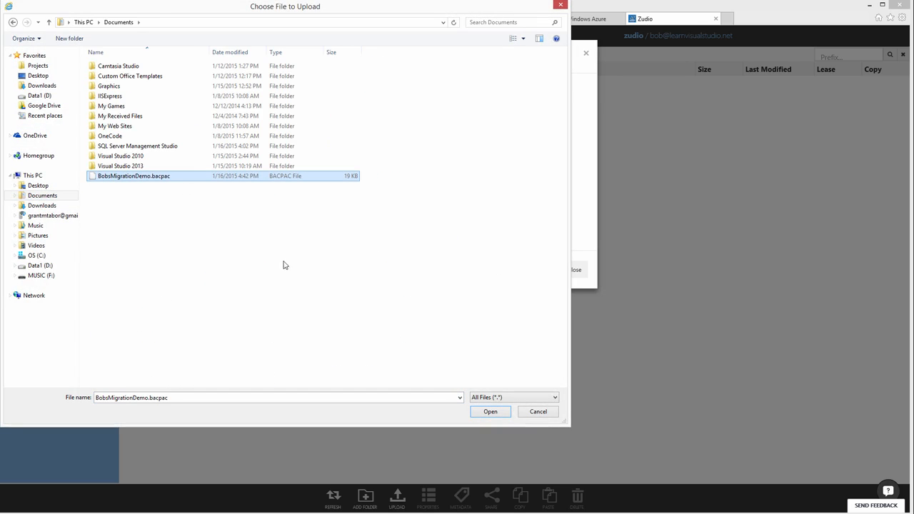
click(482, 412)
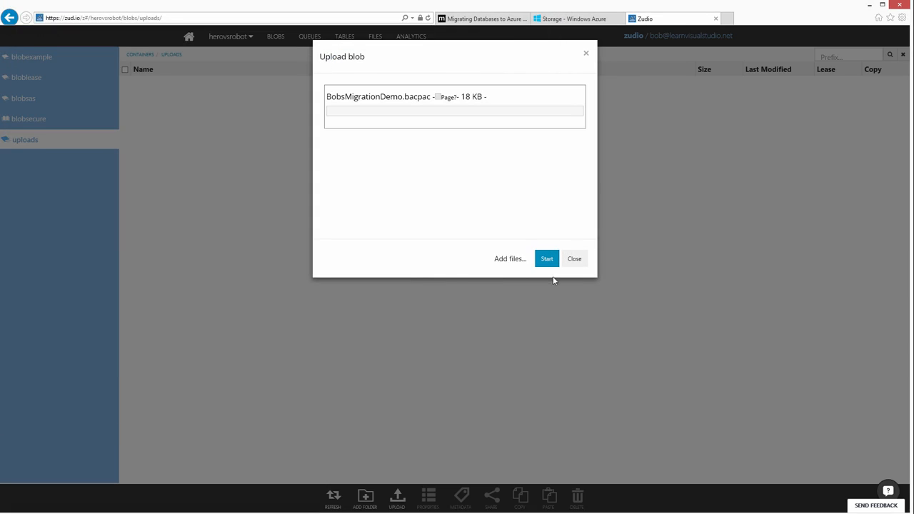
click(547, 260)
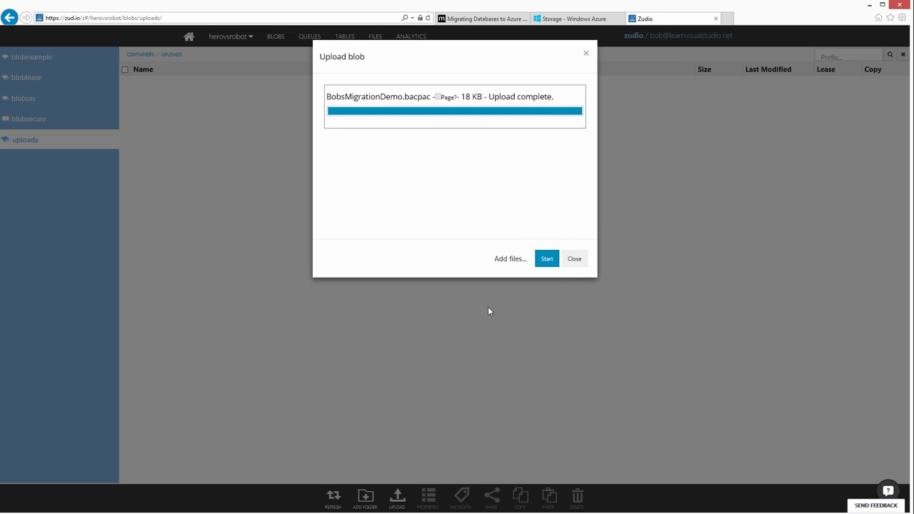
click(574, 260)
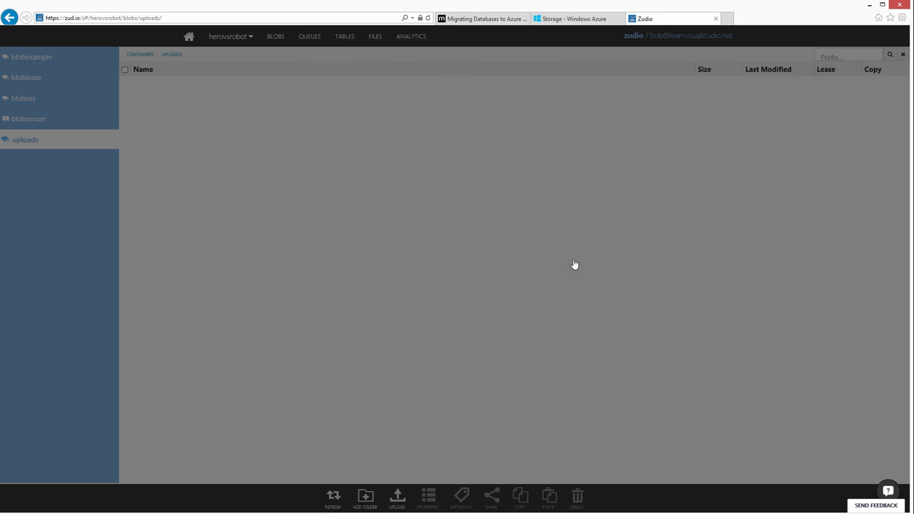
Start a SQL database import in the Azure portal, using BobsMigrationDemo.bacpac from the herovsrobot uploads container as the source.
click(573, 19)
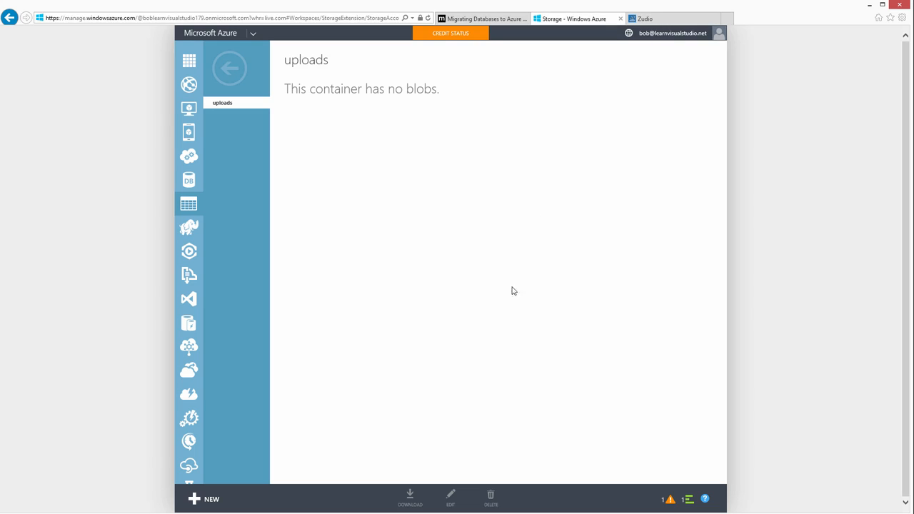
click(203, 498)
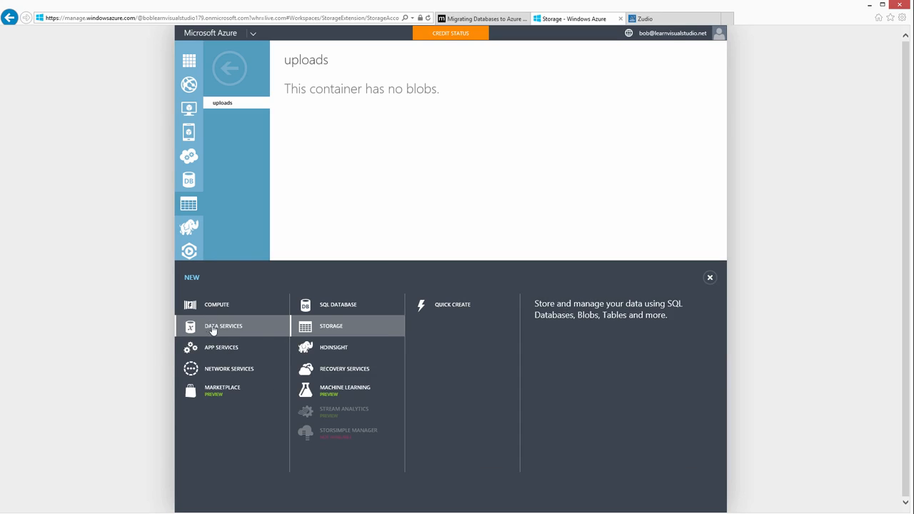
click(333, 305)
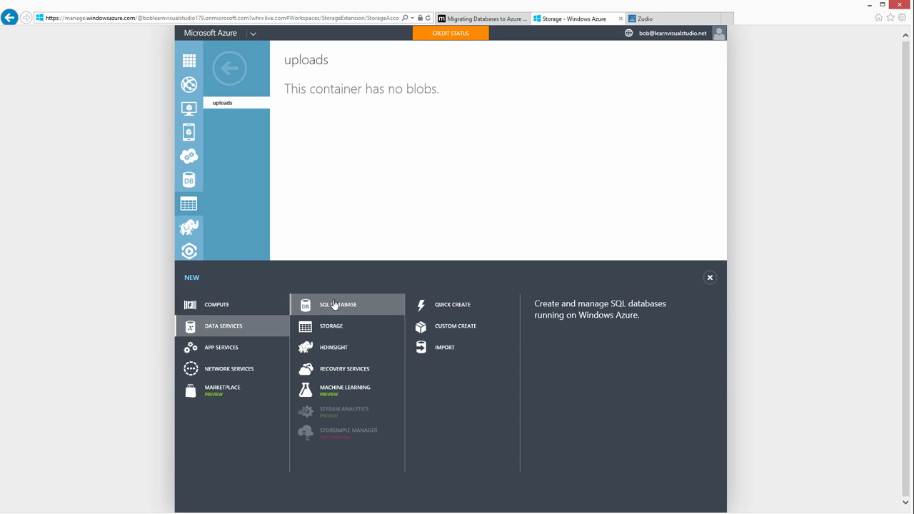
click(444, 348)
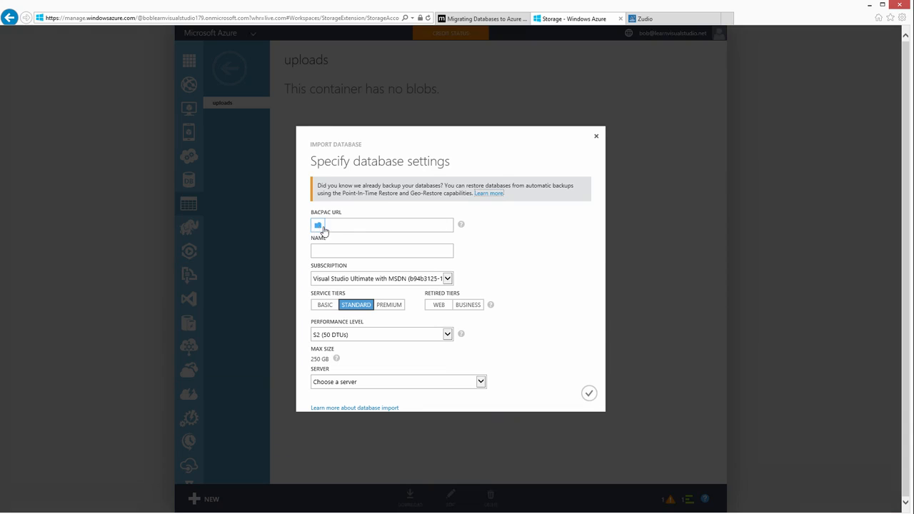
click(317, 225)
click(289, 221)
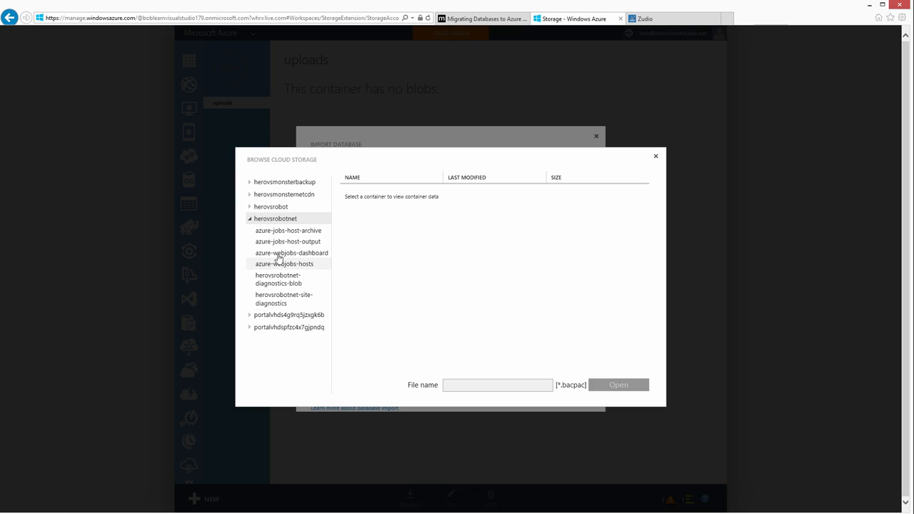
click(267, 208)
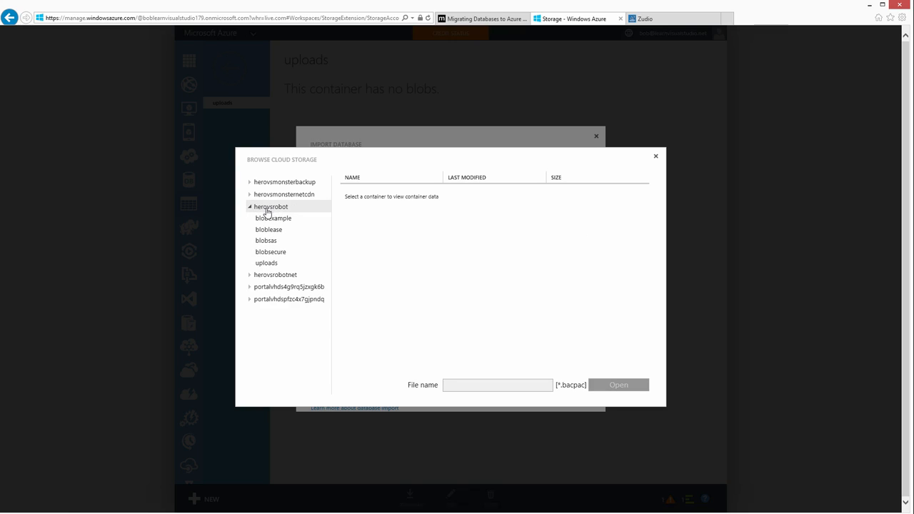
click(275, 264)
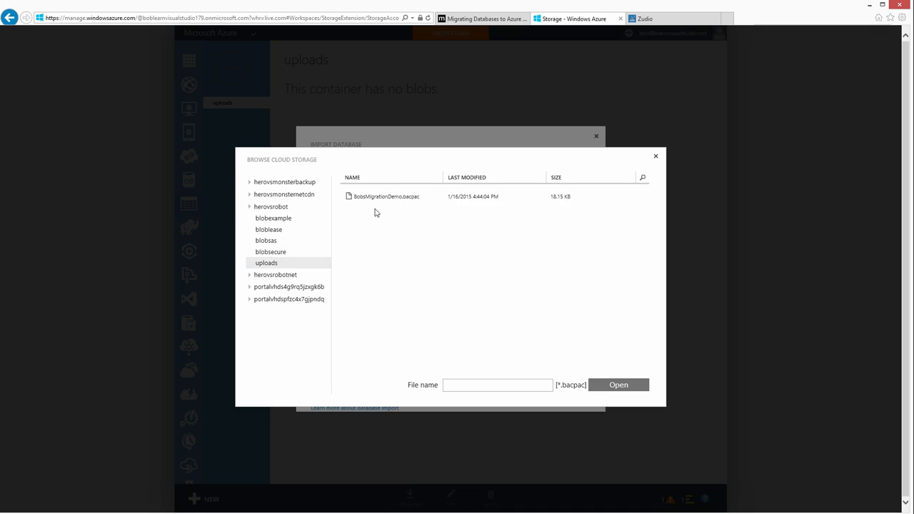
click(389, 197)
click(613, 385)
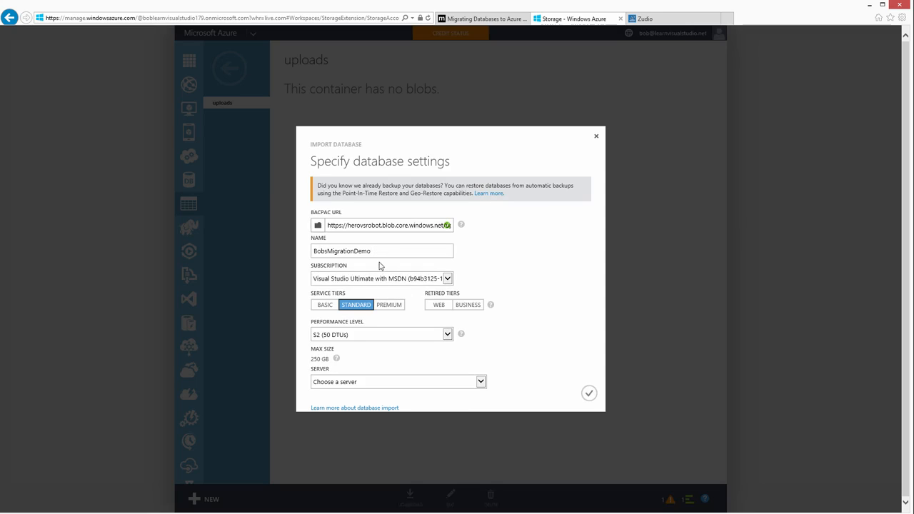
Set the imported database to the Basic service tier with Basic (5 DTUs) performance and choose the East US server j7g0xv8ora.
click(325, 305)
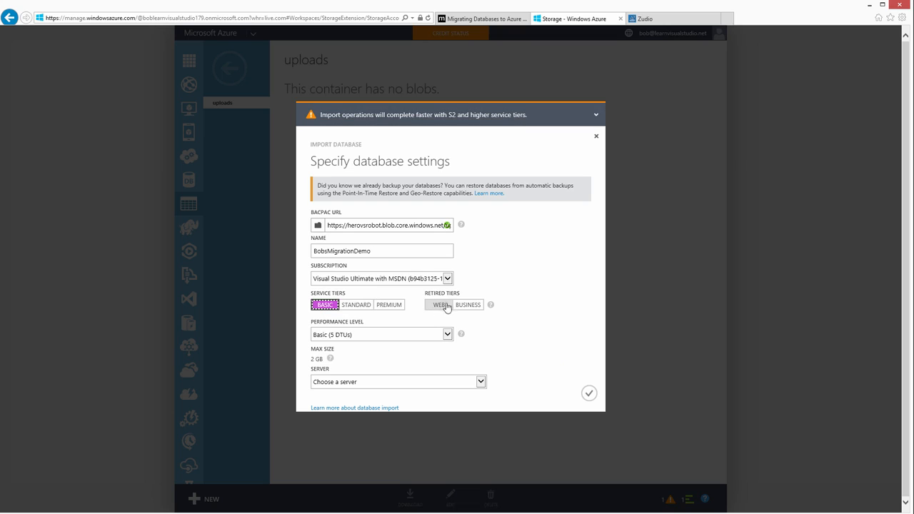
click(437, 336)
click(438, 337)
click(449, 336)
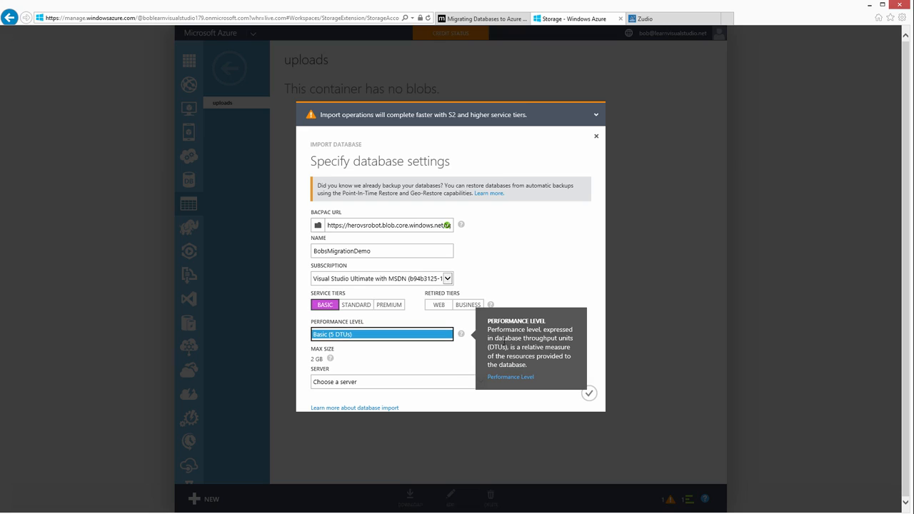
click(365, 384)
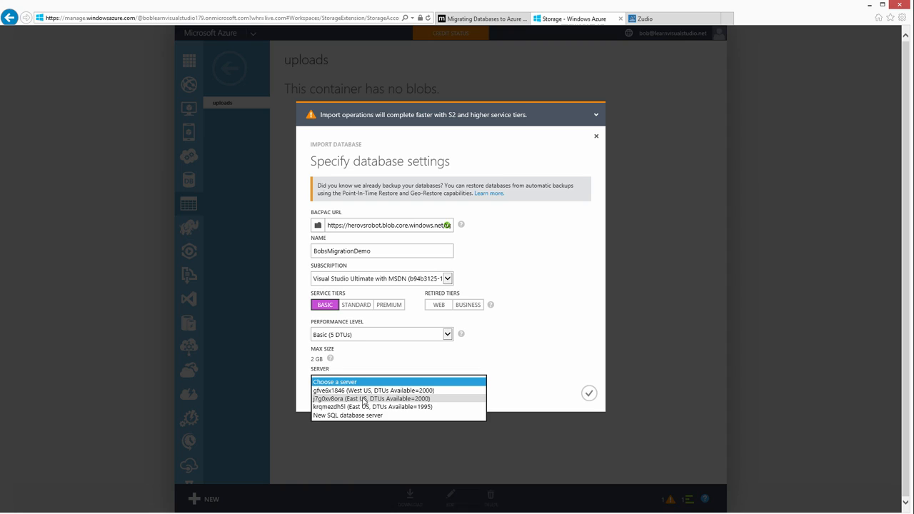
click(363, 399)
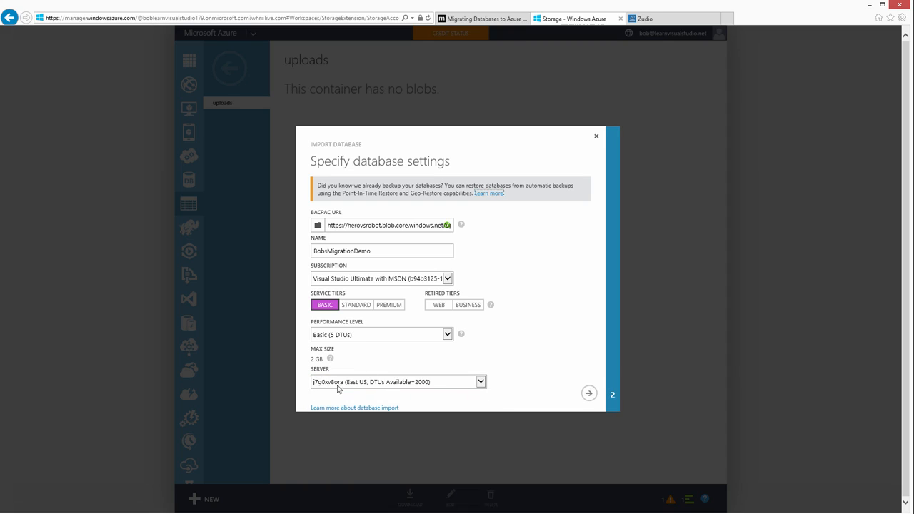
Proceed with the BobsMigrationDemo import, view its operation details until it finishes, and dismiss its notification.
click(588, 394)
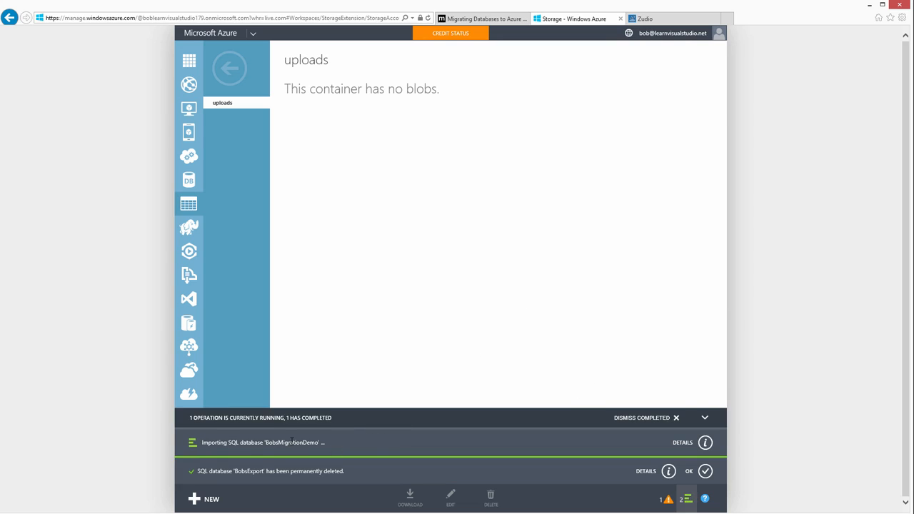
click(705, 444)
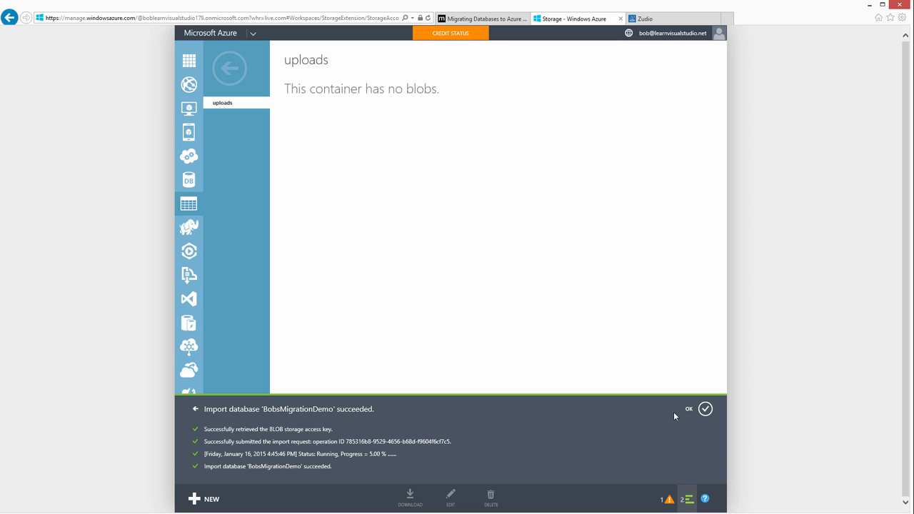
click(705, 408)
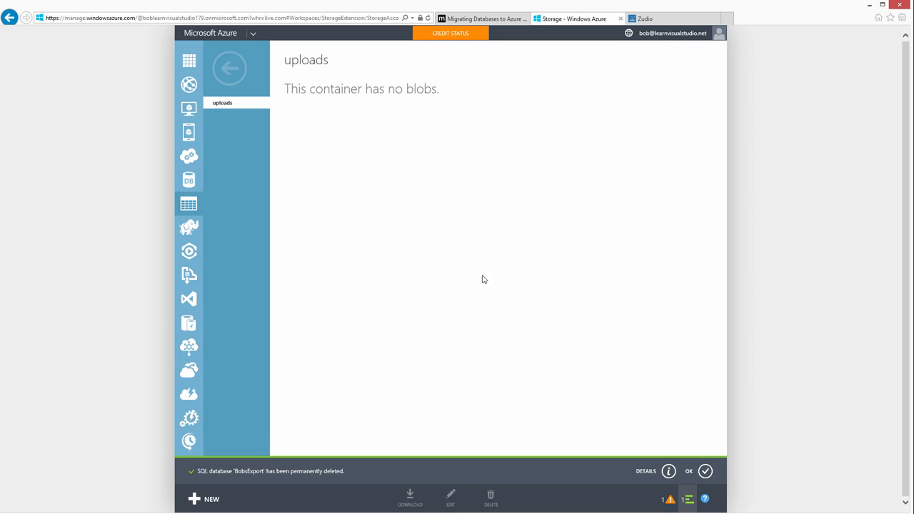
Refresh the SQL databases list and open the imported BobsMigrationDemo database.
click(184, 180)
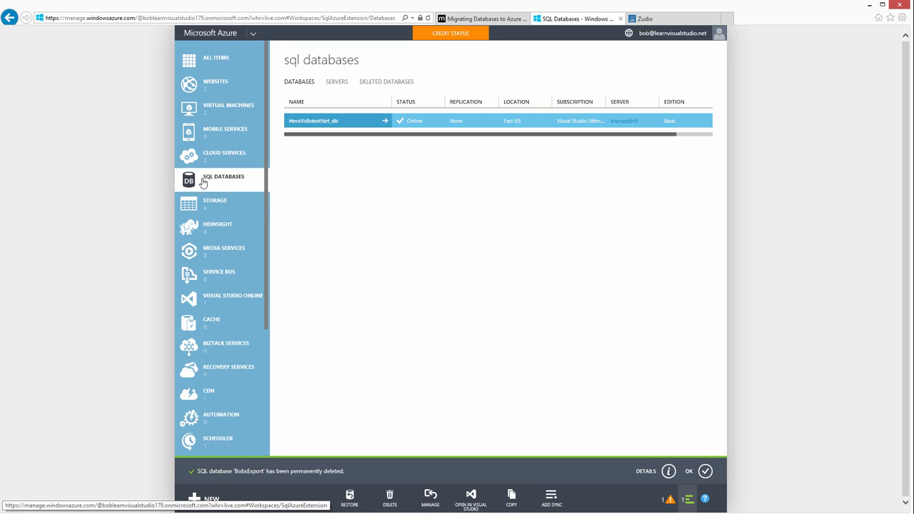
right_click(380, 295)
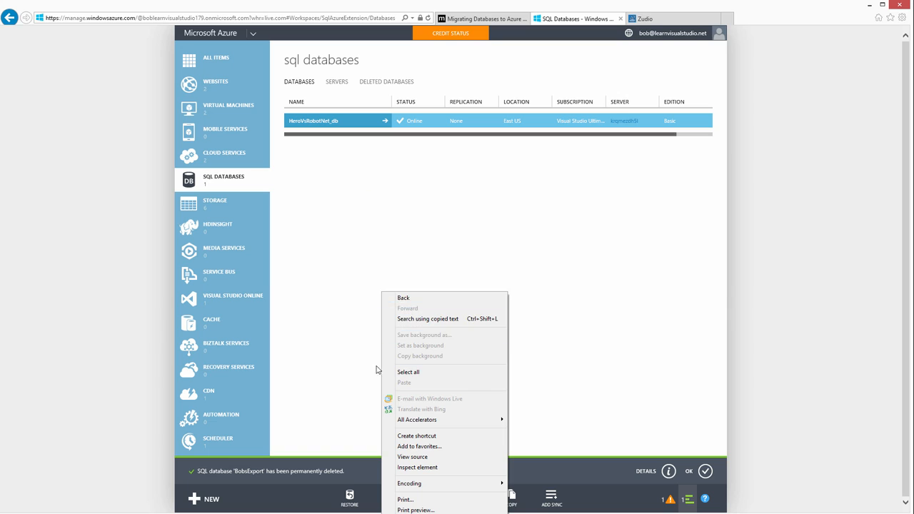
click(339, 263)
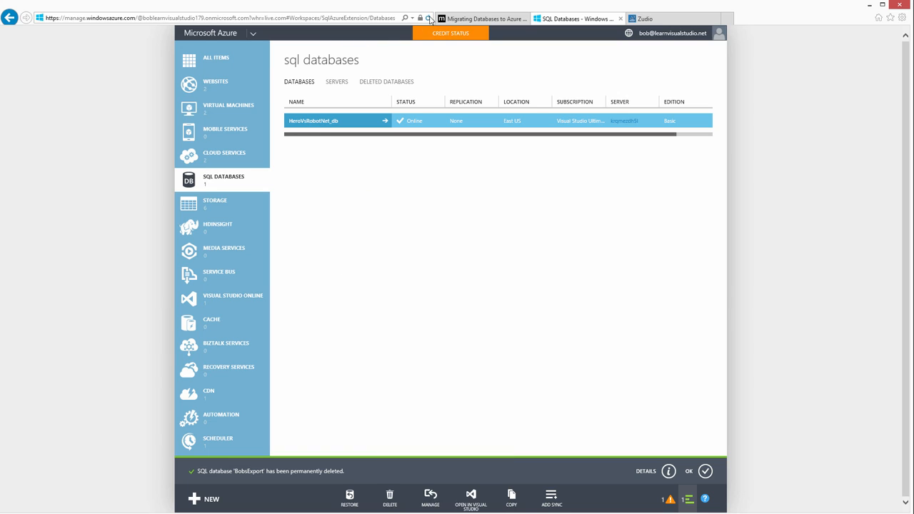
click(428, 18)
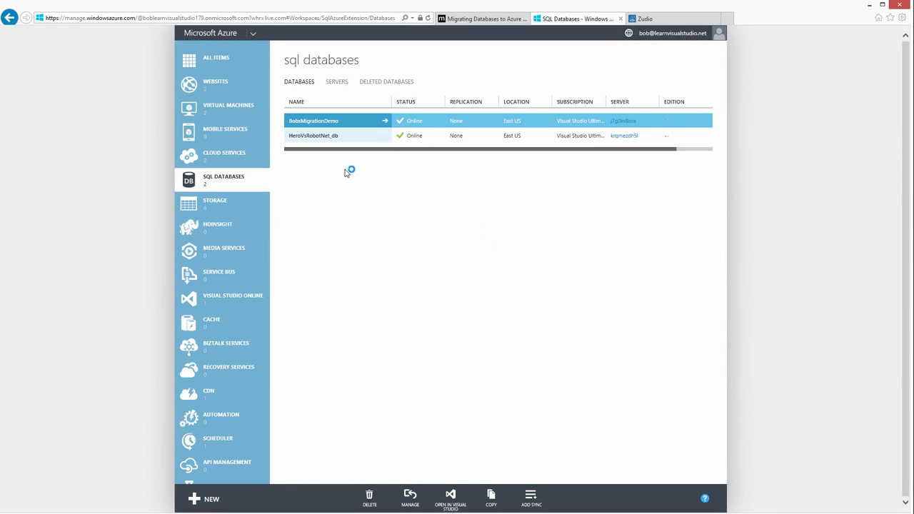
click(337, 126)
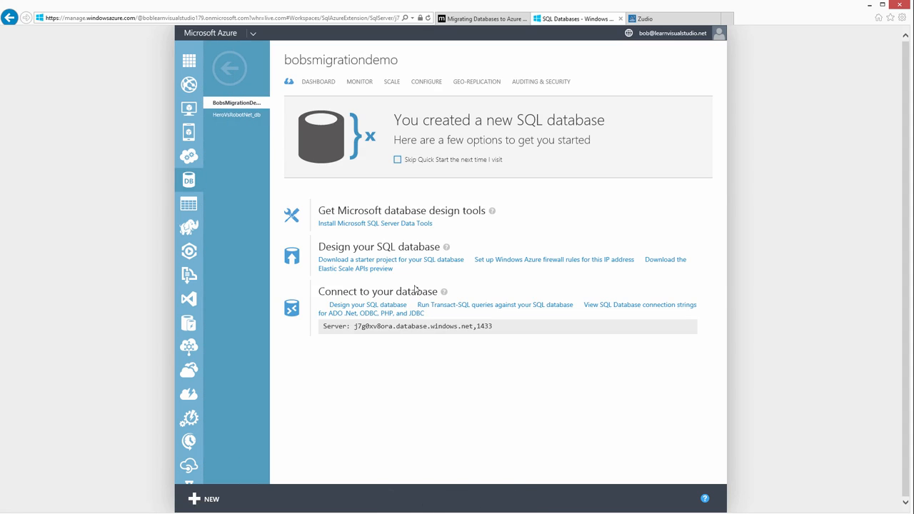
Open the SQL Database management logon page for BobsMigrationDemo and select the server name j7g0xv8ora in its web address.
click(320, 83)
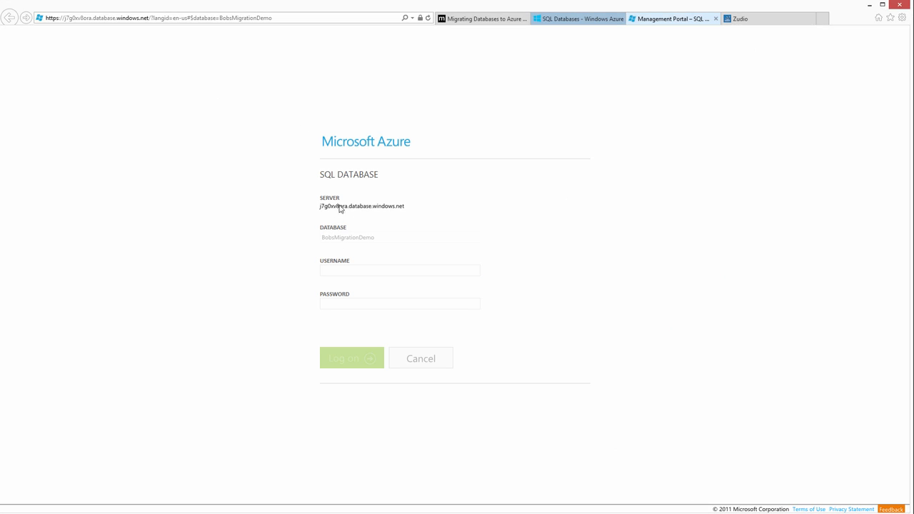
click(79, 17)
click(92, 18)
key(shift+Left)
key(shift+Left)
key(shift+Left)
key(shift+Left)
key(shift+Left)
key(shift+Left)
key(shift+Left)
key(shift+Left)
key(shift+Left)
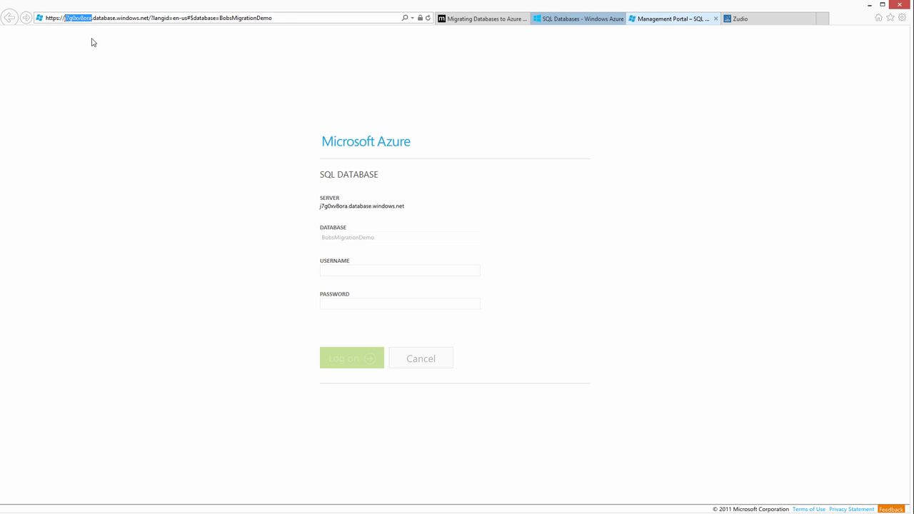
click(351, 270)
text(taborro@)
key(Down)
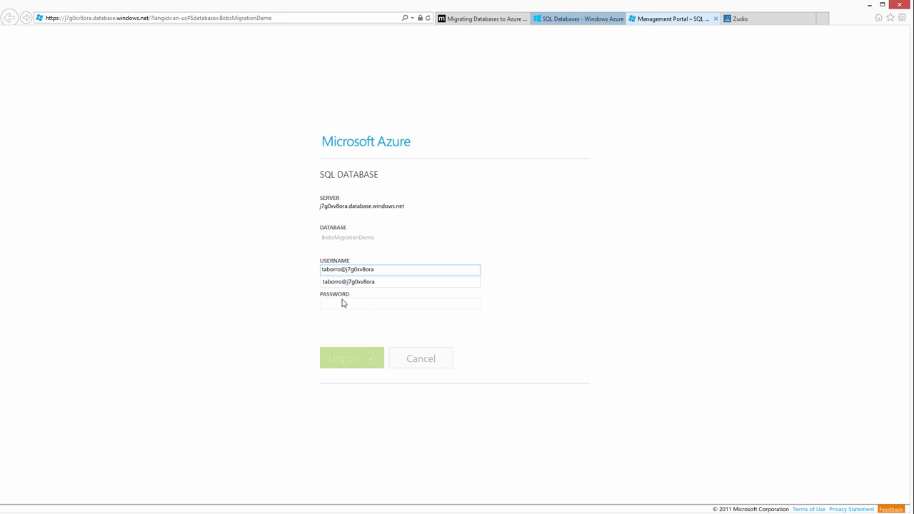
click(343, 303)
text(***)
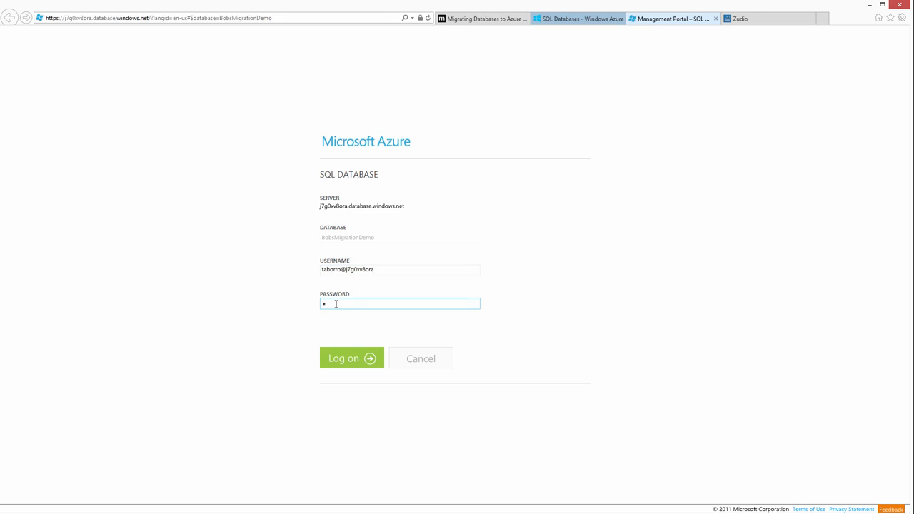
text(******)
click(351, 363)
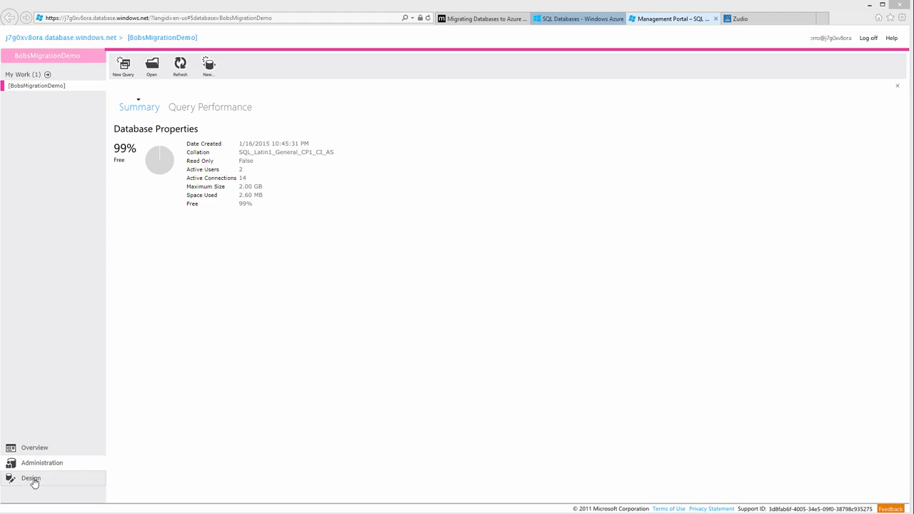
Display the design view of BobsMigrationDemo to check its tables and their row counts.
click(33, 454)
click(26, 477)
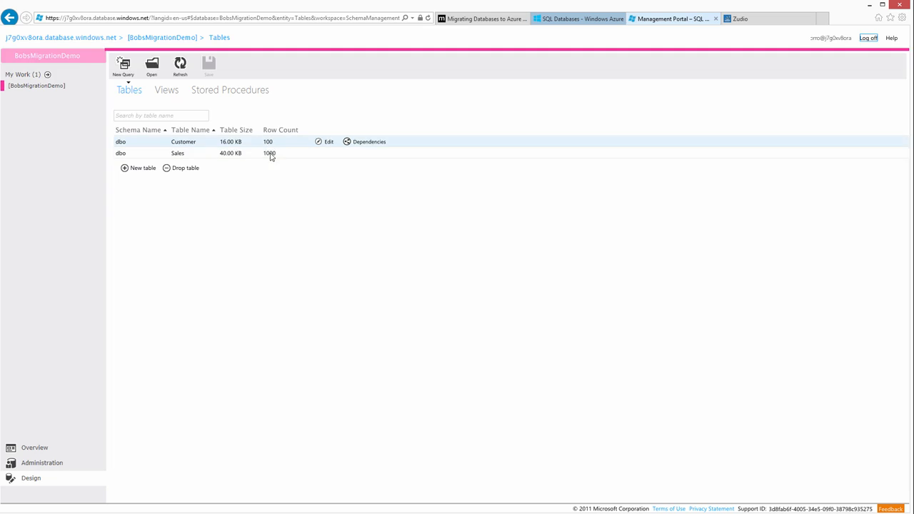
Create and run a query selecting c.*, s.* from Customer c inner joined to Sales s on CustomerId, where c.CustomerId = 1.
click(124, 66)
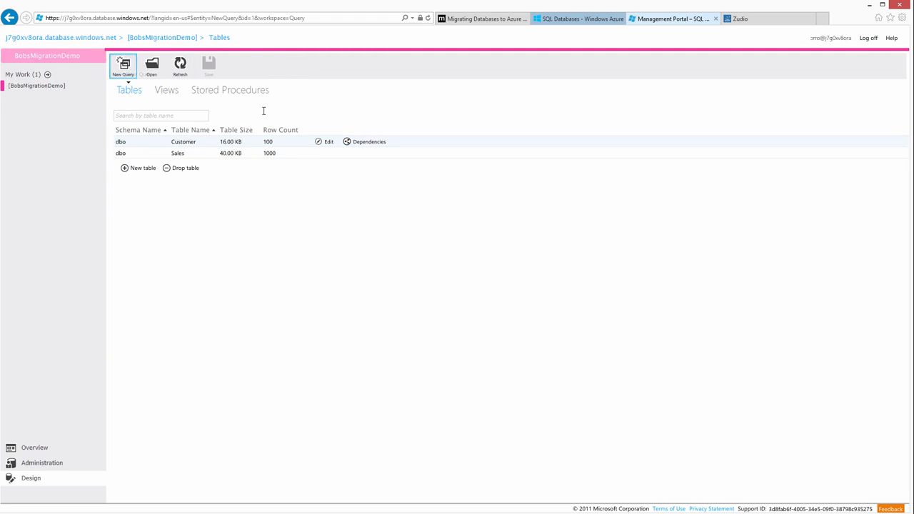
click(197, 153)
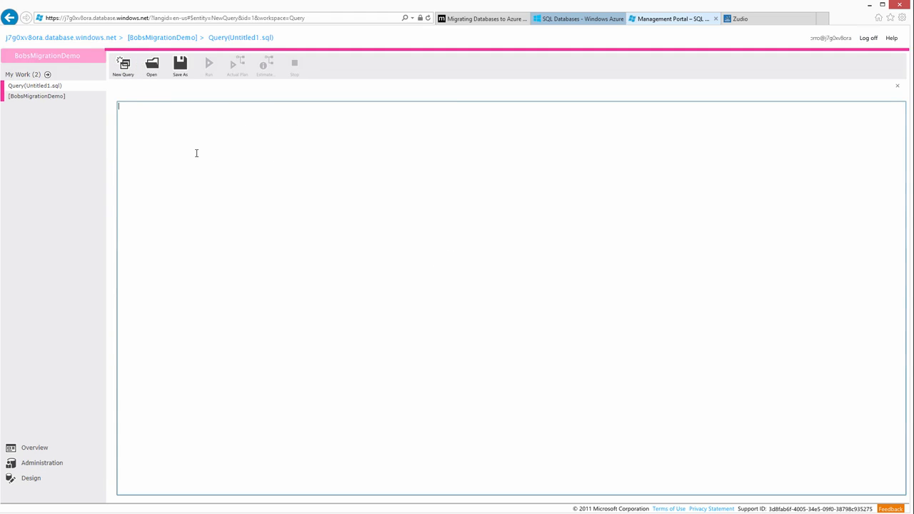
text(select c.*, s.* from Customer c inner join Sales s on c.CustomerId = s.CustomerId where c.CustomerId = 1)
click(210, 65)
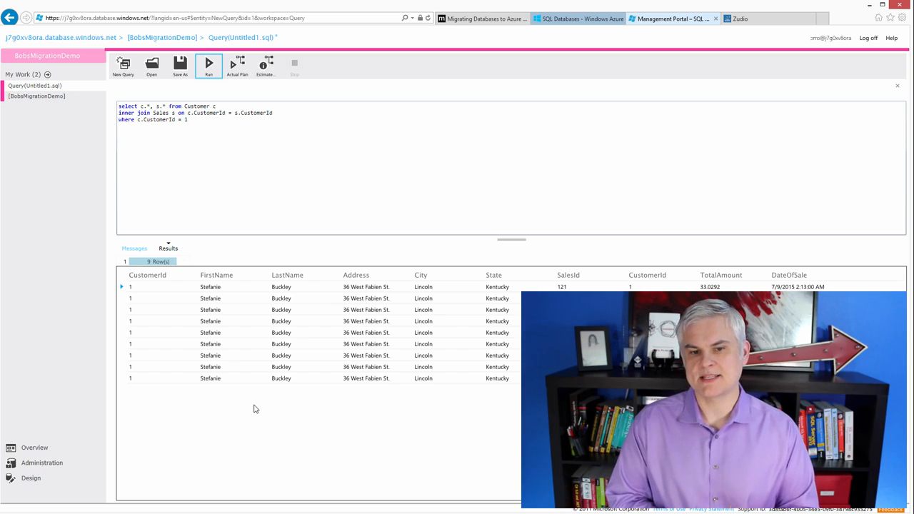
Return to the MSDN article on migrating databases to Azure to review the available migration tools.
click(465, 20)
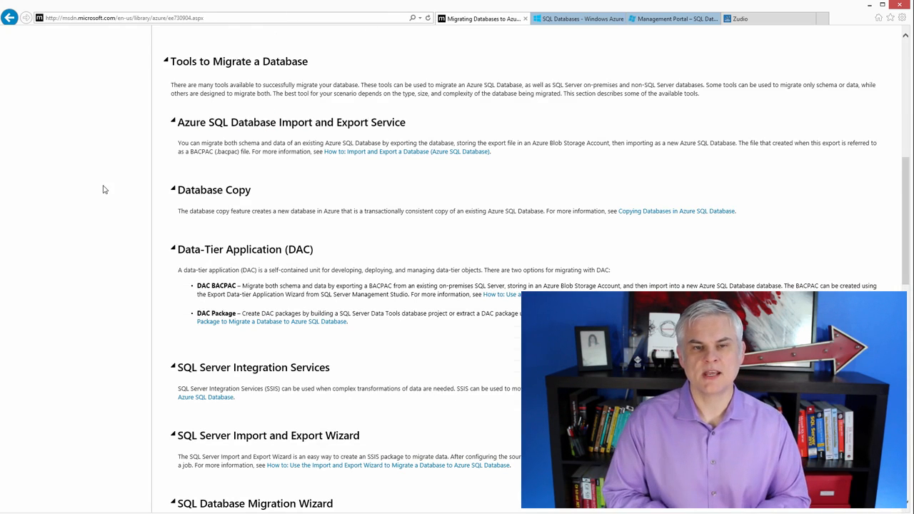